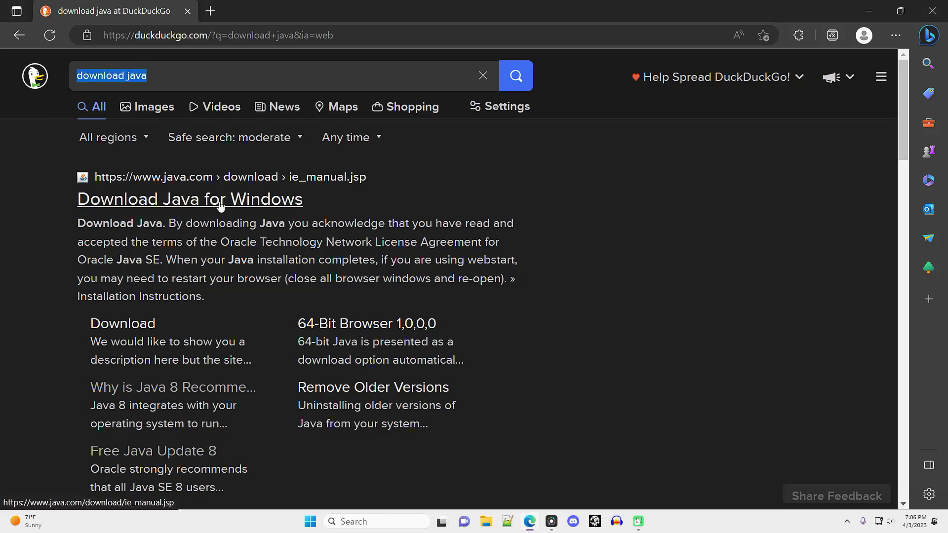
- Open the 'Java Downloads | Oracle' result from the DuckDuckGo 'download java' search
{"action": "scroll", "coordinate": [221, 206], "scroll_direction": "down", "scroll_amount": 7}
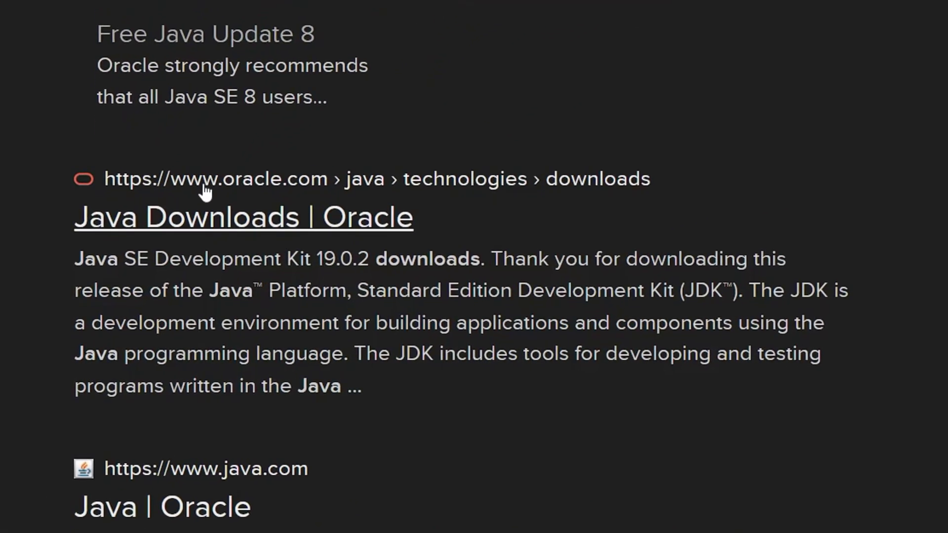
{"action": "left_click", "coordinate": [360, 220]}
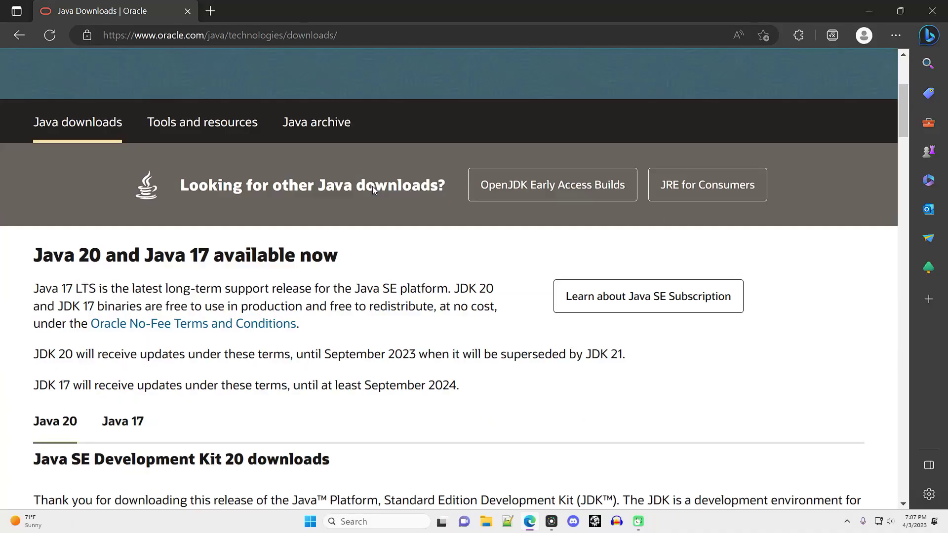
- Download the JDK 20 Windows x64 installer jdk-20_windows-x64_bin.exe from Oracle's page
{"action": "scroll", "coordinate": [373, 186], "scroll_direction": "down", "scroll_amount": 1}
{"action": "scroll", "coordinate": [267, 206], "scroll_direction": "down", "scroll_amount": 2}
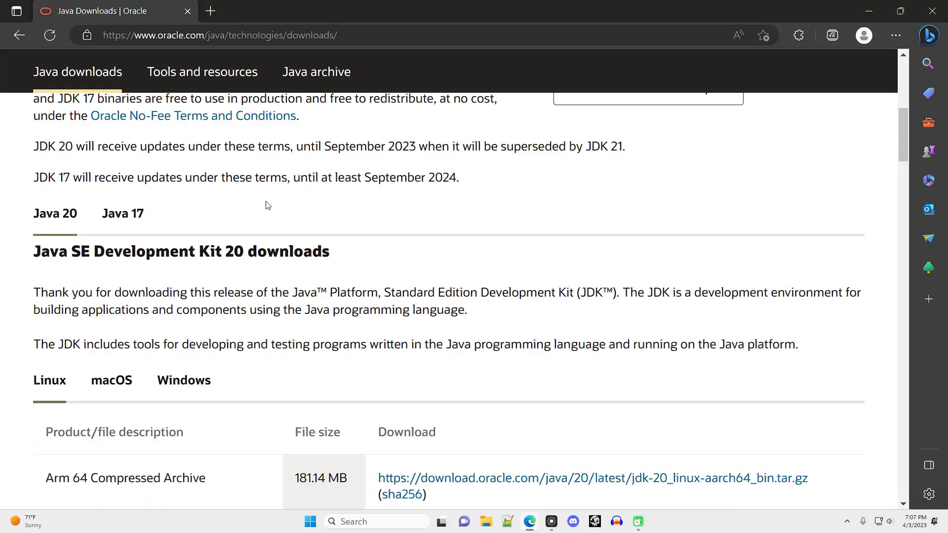
{"action": "scroll", "coordinate": [267, 204], "scroll_direction": "down", "scroll_amount": 1}
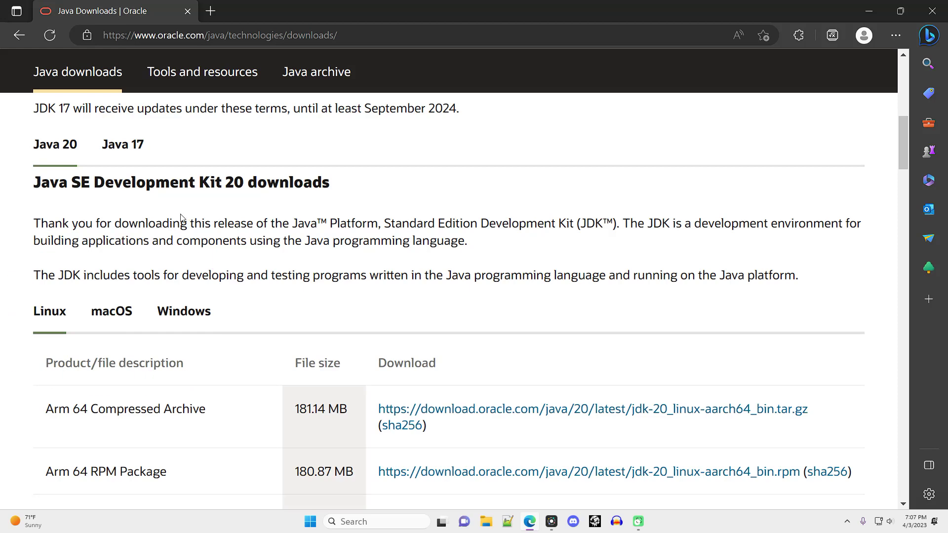
{"action": "scroll", "coordinate": [182, 218], "scroll_direction": "down", "scroll_amount": 1}
{"action": "left_click", "coordinate": [186, 251]}
{"action": "scroll", "coordinate": [225, 292], "scroll_direction": "down", "scroll_amount": 1}
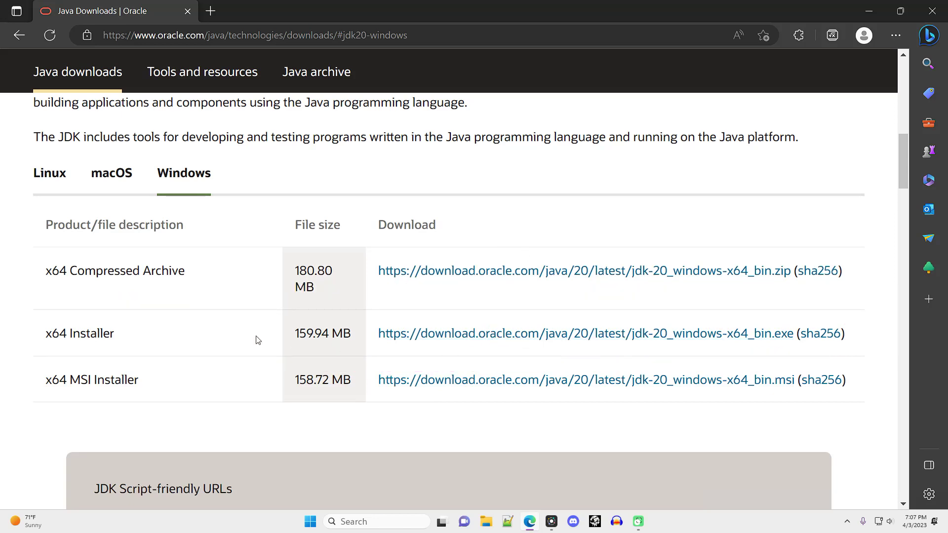
{"action": "left_click_drag", "start_coordinate": [254, 338], "coordinate": [513, 334]}
{"action": "left_click", "coordinate": [565, 337]}
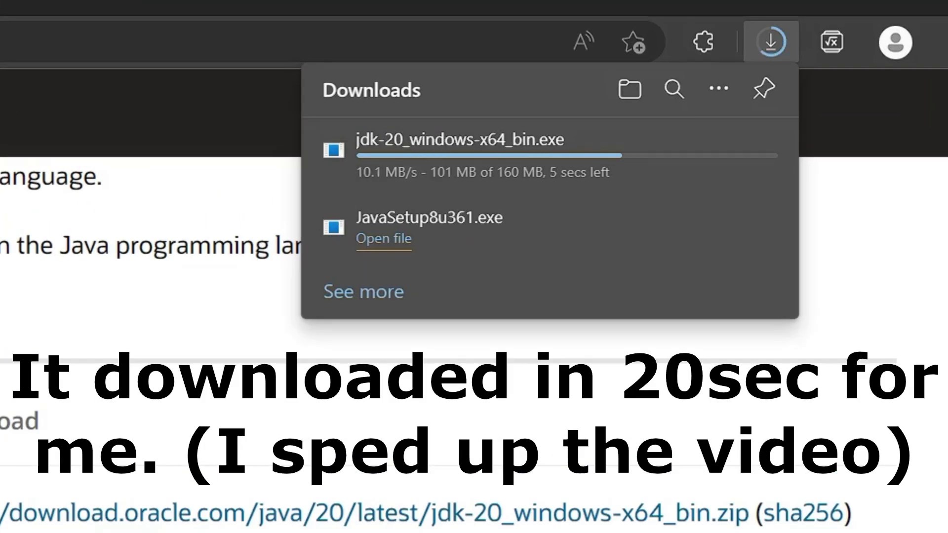
- Run the downloaded installer and install JDK 20 to the default C:\Program Files\Java\jdk-20\ folder
{"action": "mouse_move", "coordinate": [686, 159]}
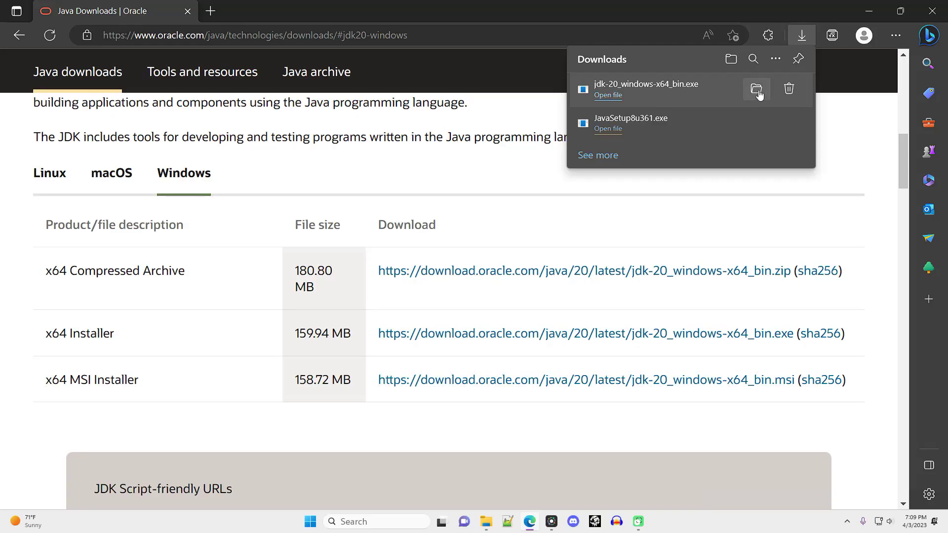
{"action": "left_click", "coordinate": [757, 89]}
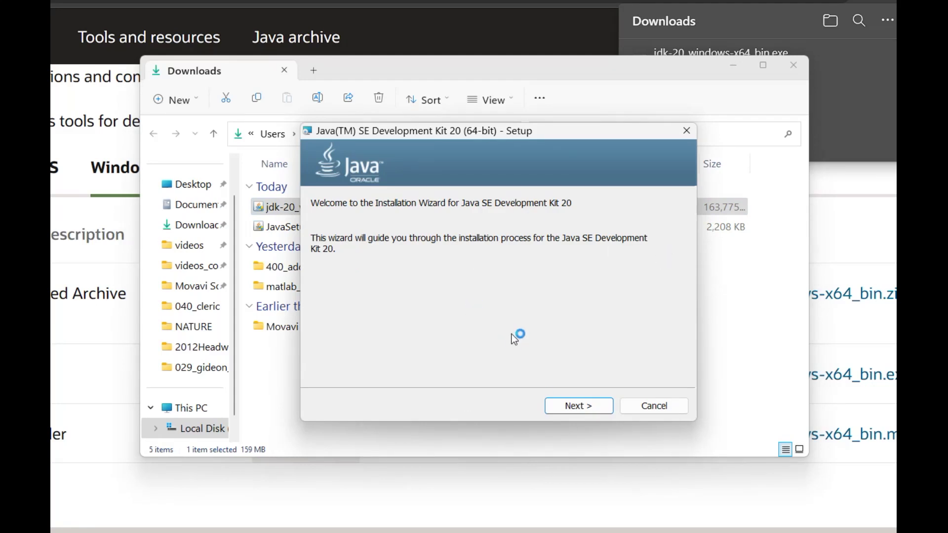
{"action": "left_click", "coordinate": [577, 407]}
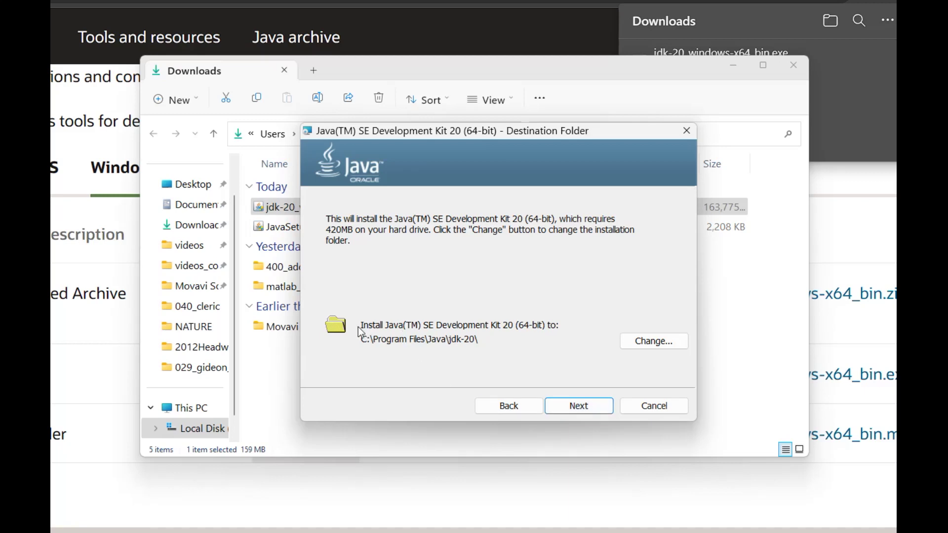
{"action": "left_click", "coordinate": [580, 406]}
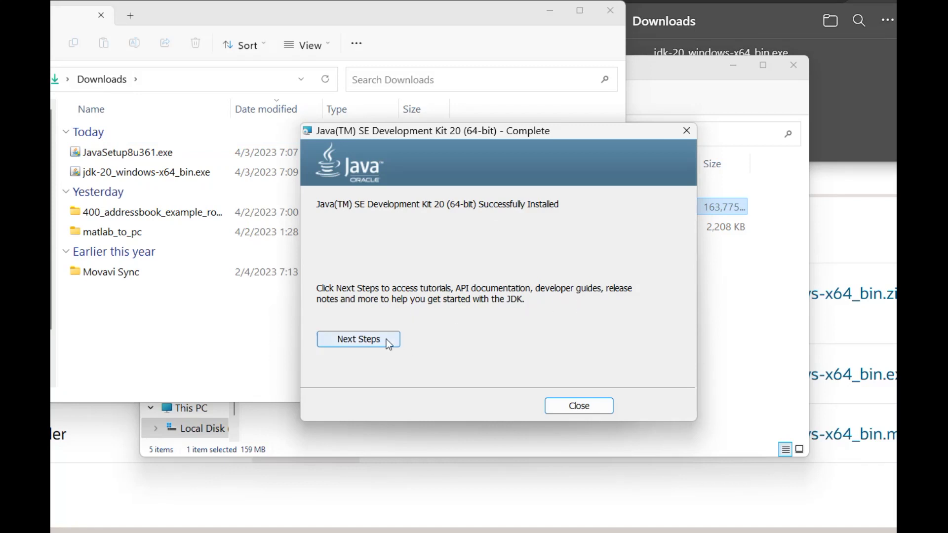
{"action": "left_click", "coordinate": [578, 408]}
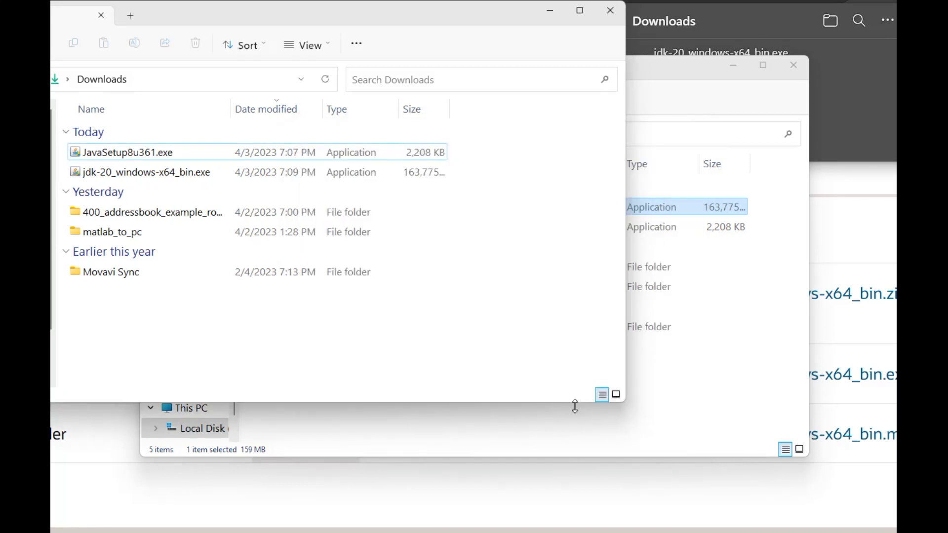
- Create a new folder inside Downloads and open it
{"action": "right_click", "coordinate": [396, 180]}
{"action": "mouse_move", "coordinate": [447, 273]}
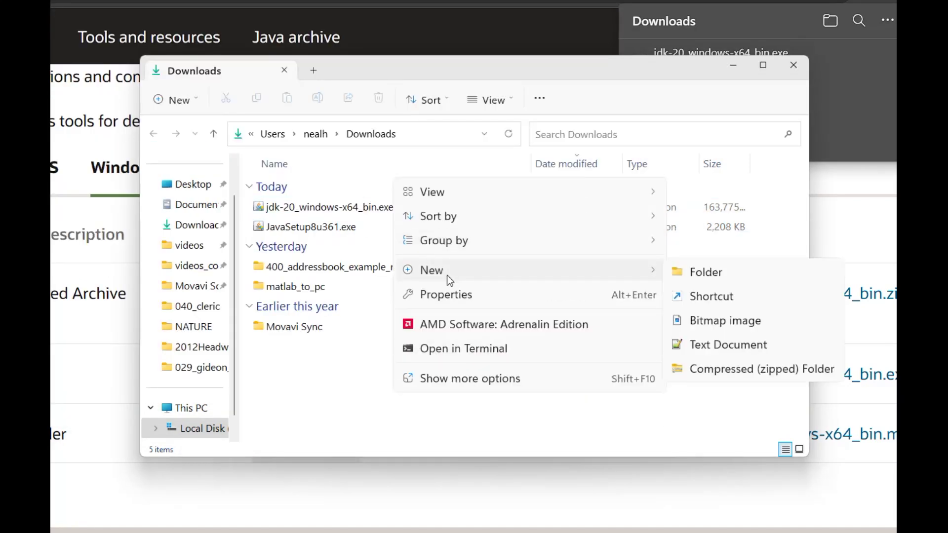
{"action": "left_click", "coordinate": [692, 276]}
{"action": "key", "text": "Return"}
{"action": "key", "text": "Return"}
- Add a new text document in the folder and rename it Main.java
{"action": "right_click", "coordinate": [333, 239]}
{"action": "mouse_move", "coordinate": [568, 354]}
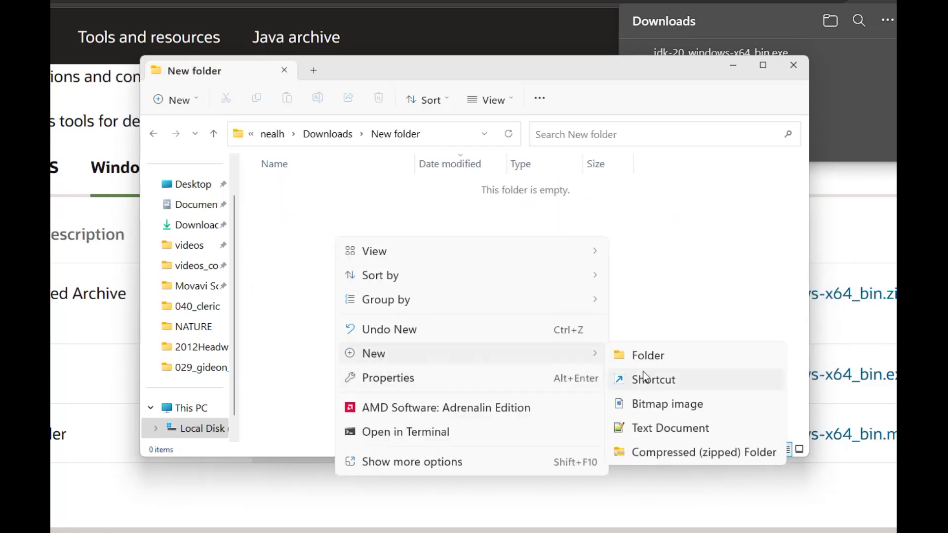
{"action": "left_click", "coordinate": [628, 437]}
{"action": "type", "text": "Main"}
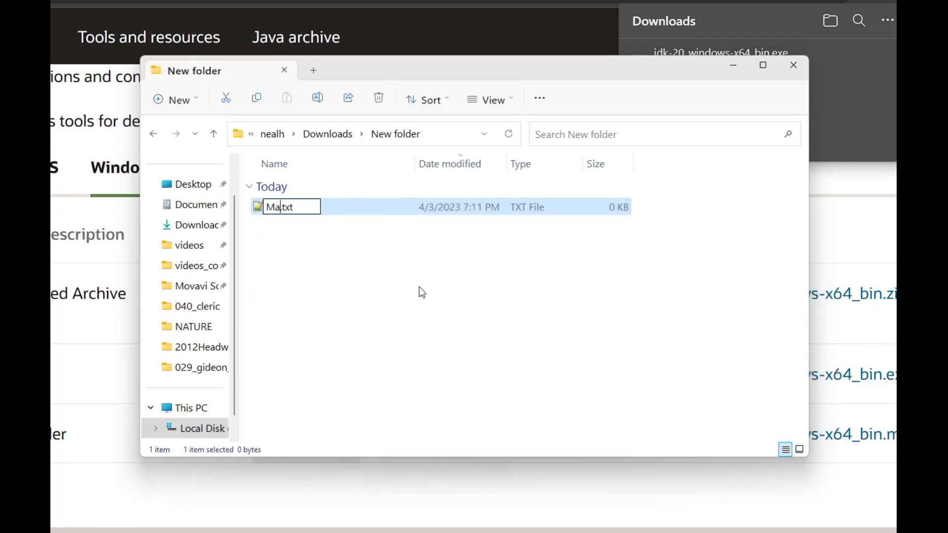
{"action": "key", "text": "shift+End"}
{"action": "type", "text": "java"}
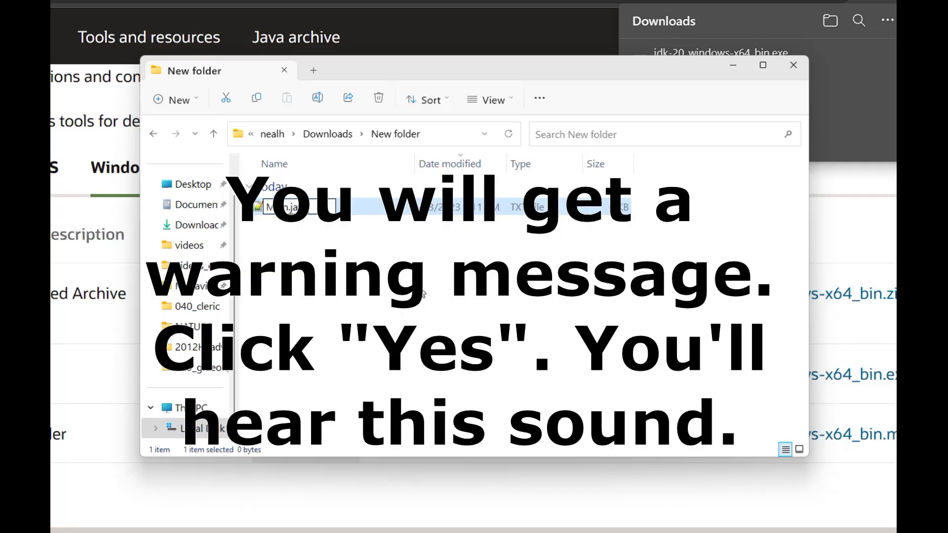
{"action": "key", "text": "Return"}
{"action": "key", "text": "Return"}
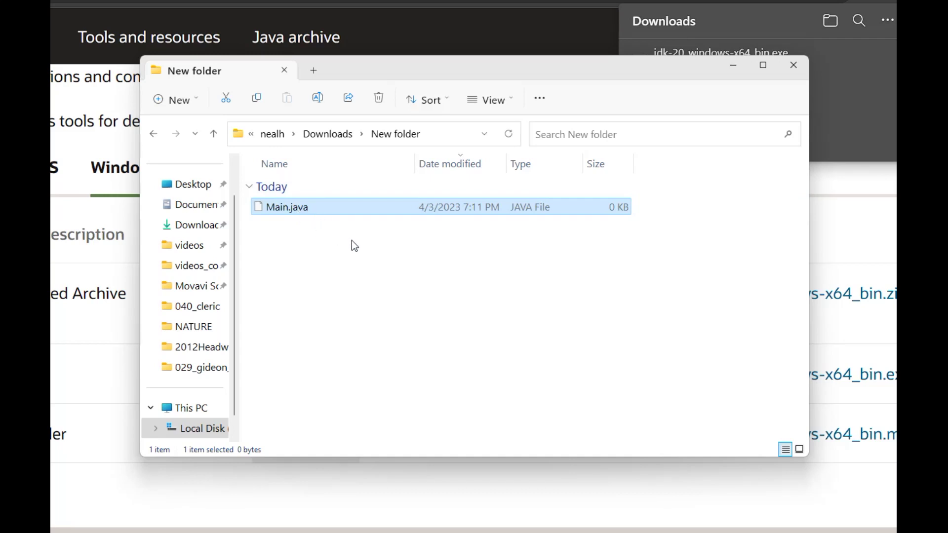
- Check the folder's view options, then open Main.java in Notepad
{"action": "left_click", "coordinate": [415, 181]}
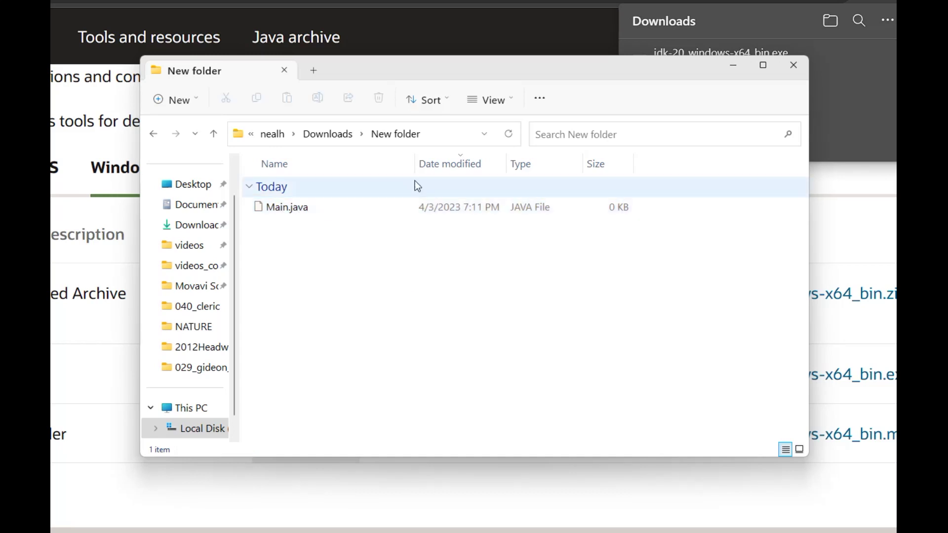
{"action": "left_click", "coordinate": [502, 102]}
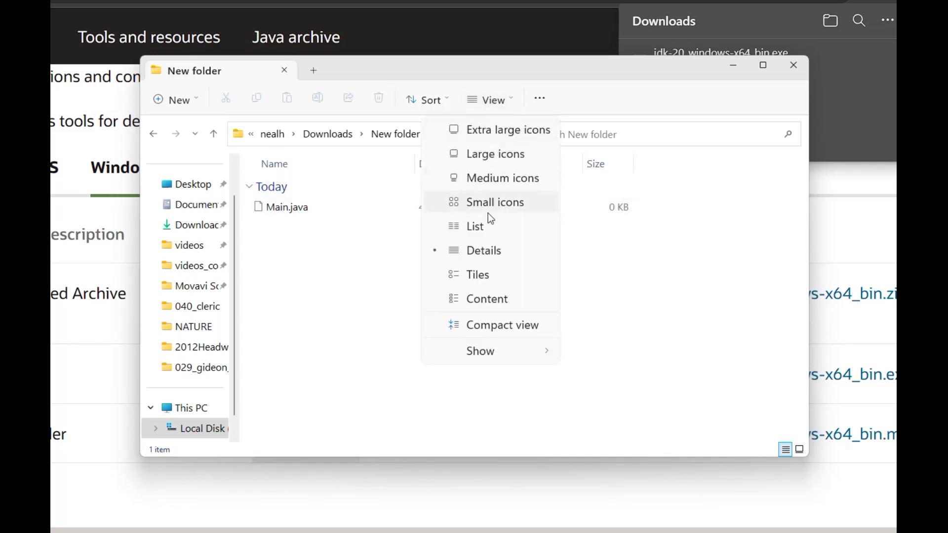
{"action": "mouse_move", "coordinate": [490, 357]}
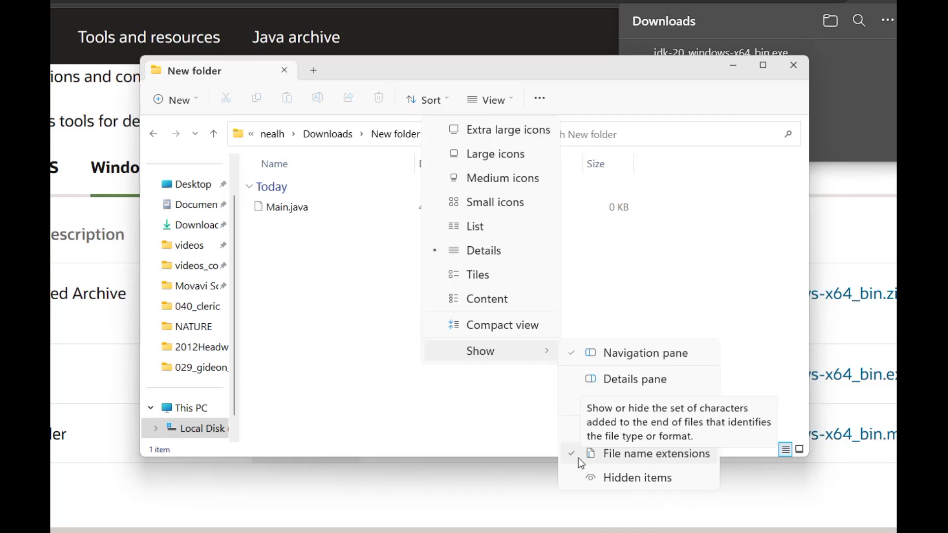
{"action": "right_click", "coordinate": [287, 207]}
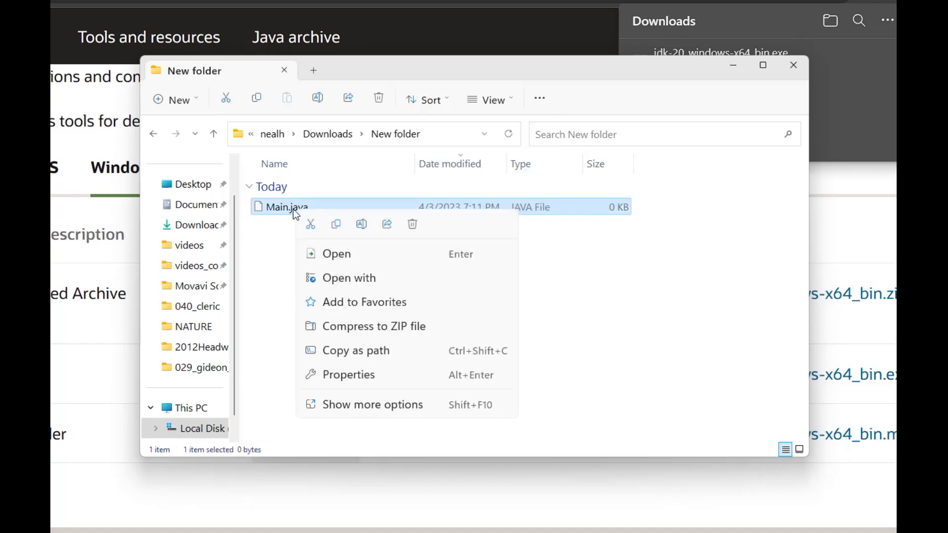
{"action": "left_click", "coordinate": [344, 282]}
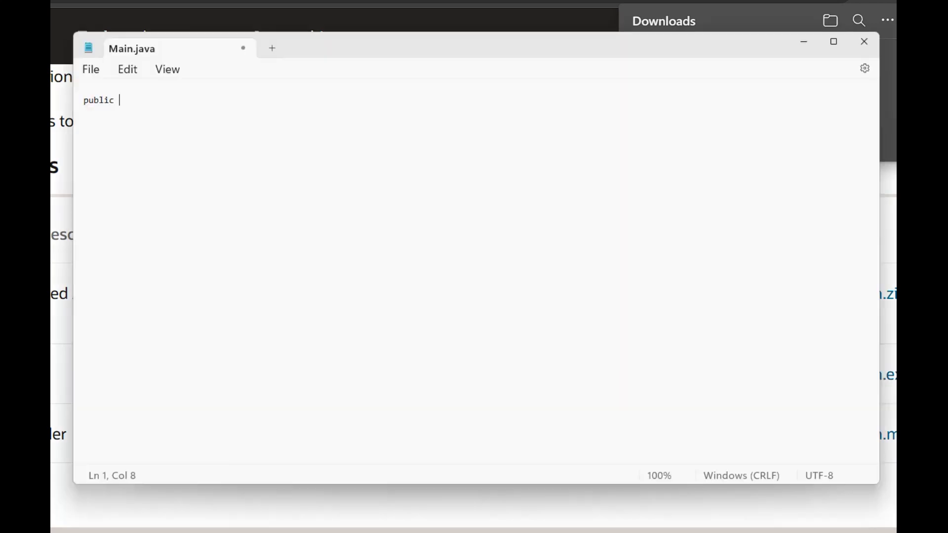
- Type the Main class with a public static void main(String[] args) method
{"action": "type", "text": "class Main {  }"}
{"action": "key", "text": "Up"}
{"action": "key", "text": "Tab"}
{"action": "type", "text": "public static void main()"}
{"action": "key", "text": "Left"}
{"action": "type", "text": "String[] args"}
{"action": "key", "text": "End"}
{"action": "key", "text": "Return"}
- Add System.out.println("Hello, world."); inside main and save Main.java
{"action": "type", "text": "{ \t\ts \t}"}
{"action": "key", "text": "Up"}
{"action": "key", "text": "End"}
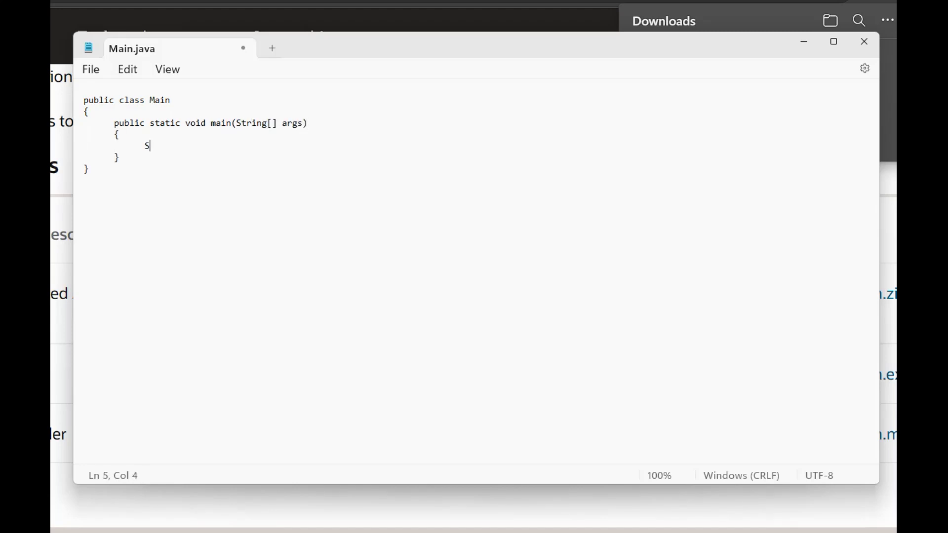
{"action": "key", "text": "BackSpace"}
{"action": "type", "text": "System.out.println(\");"}
{"action": "key", "text": "Left"}
{"action": "key", "text": "Left"}
{"action": "type", "text": "Hello, world.\""}
{"action": "scroll", "coordinate": [306, 208], "scroll_direction": "up", "scroll_amount": 17}
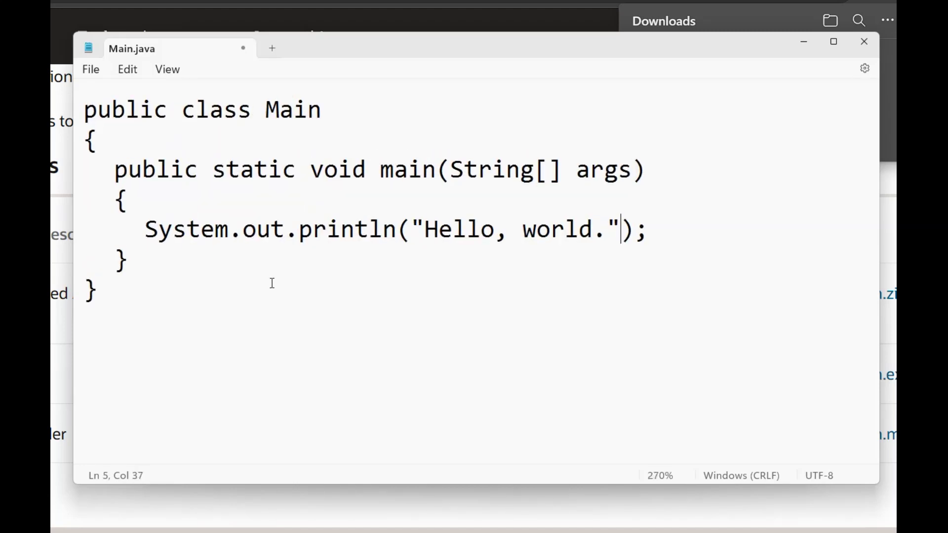
{"action": "left_click", "coordinate": [272, 284]}
{"action": "key", "text": "ctrl+s"}
- Open a PowerShell terminal in New folder
{"action": "left_click", "coordinate": [804, 41]}
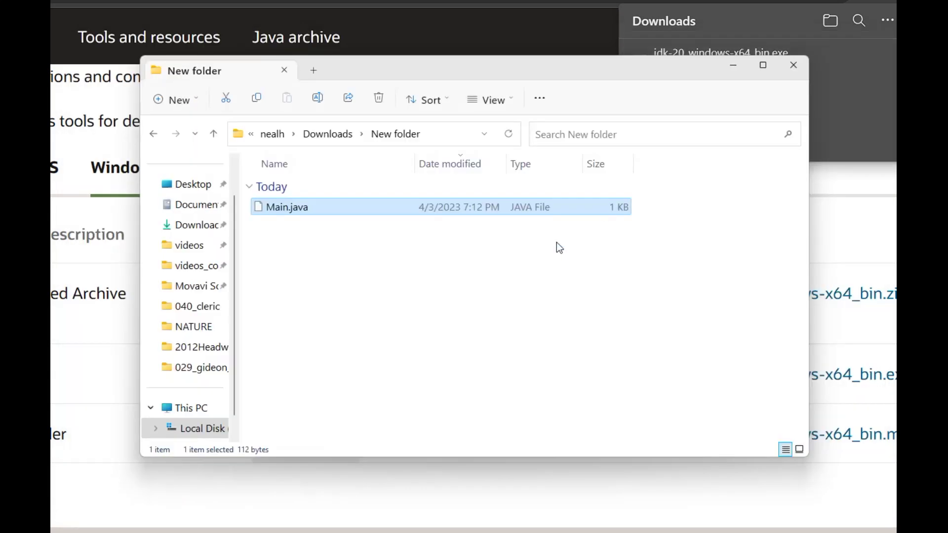
{"action": "left_click", "coordinate": [378, 266]}
{"action": "right_click", "coordinate": [410, 297]}
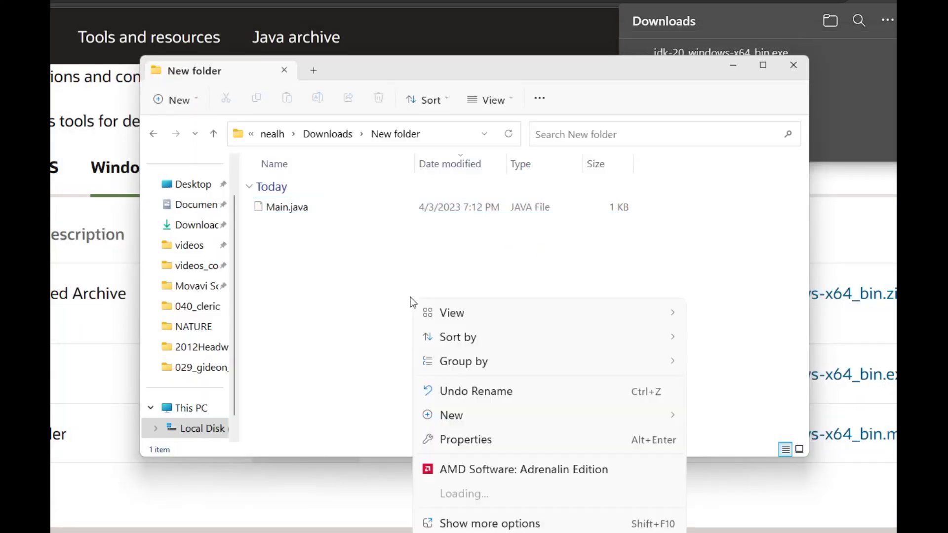
{"action": "left_click", "coordinate": [467, 495]}
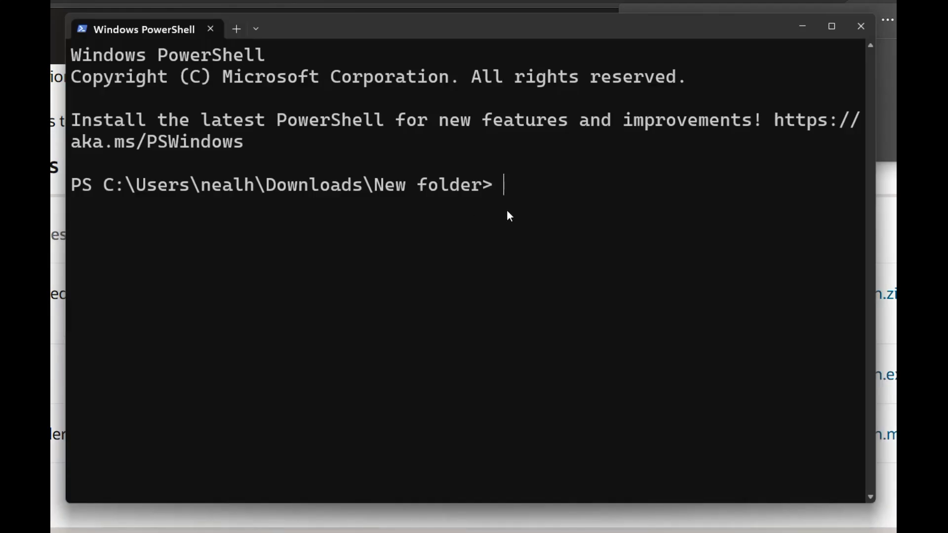
- Run 'javac Main.java' and 'java Main', then copy the commands and their output
{"action": "type", "text": "javac M"}
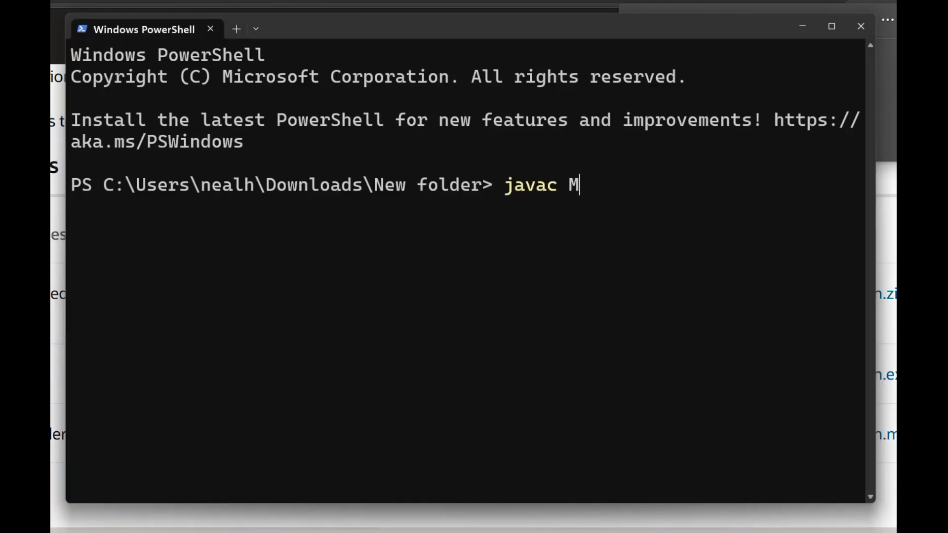
{"action": "type", "text": "ain.java"}
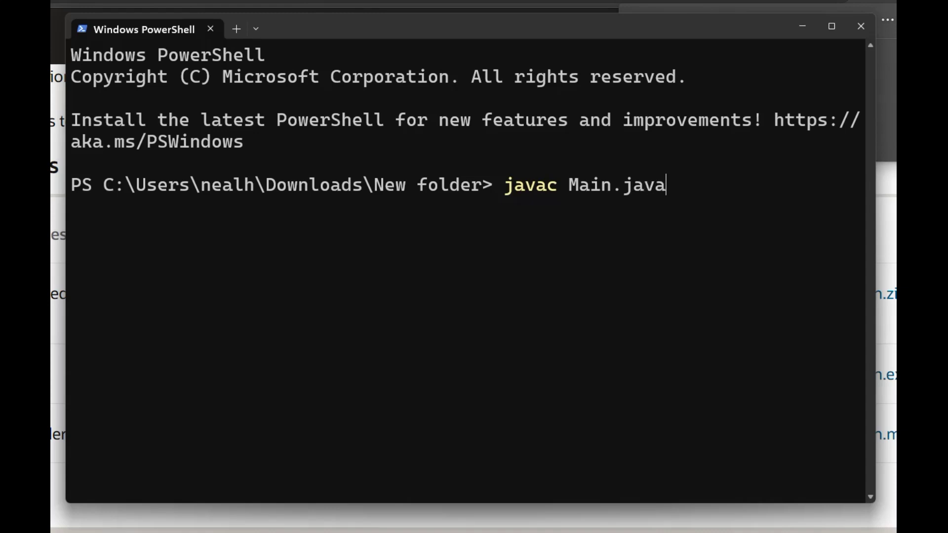
{"action": "key", "text": "Return"}
{"action": "type", "text": "java Main"}
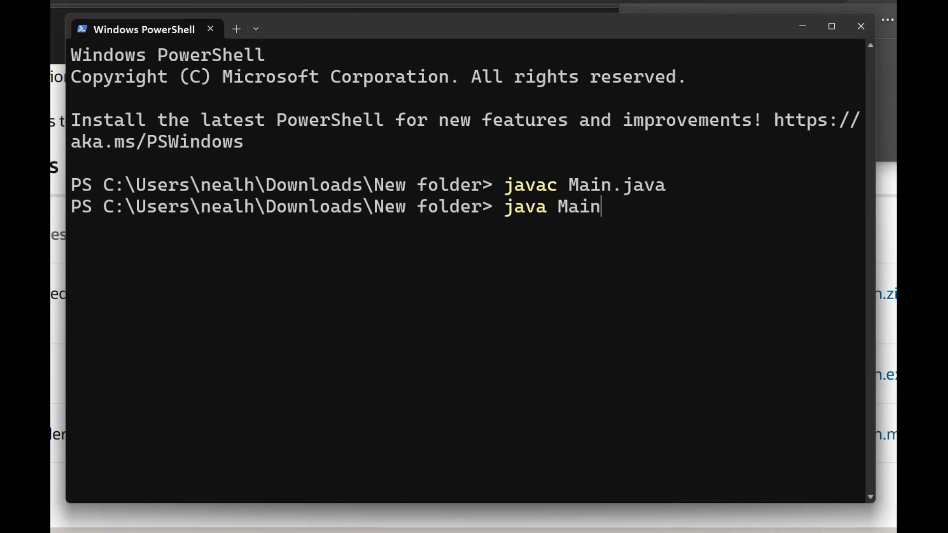
{"action": "key", "text": "Return"}
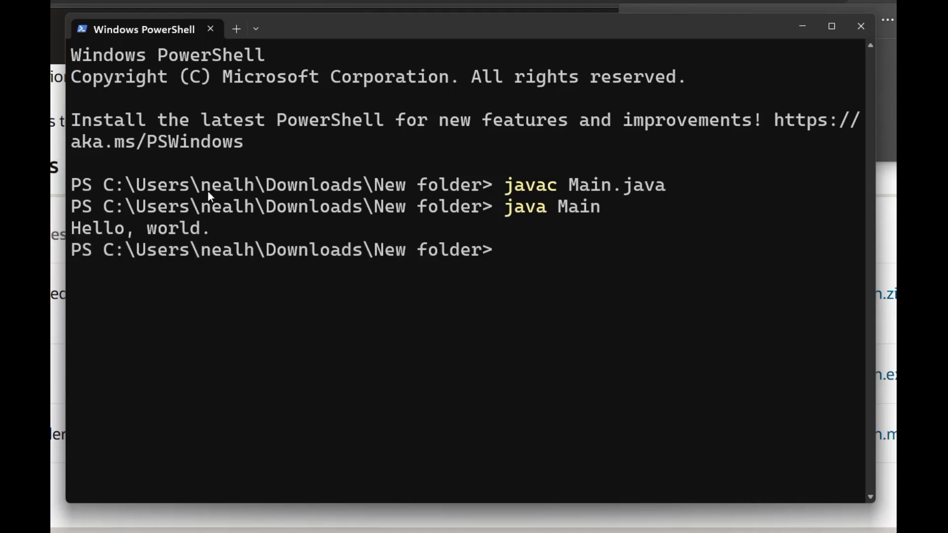
{"action": "left_click_drag", "start_coordinate": [72, 185], "coordinate": [539, 255]}
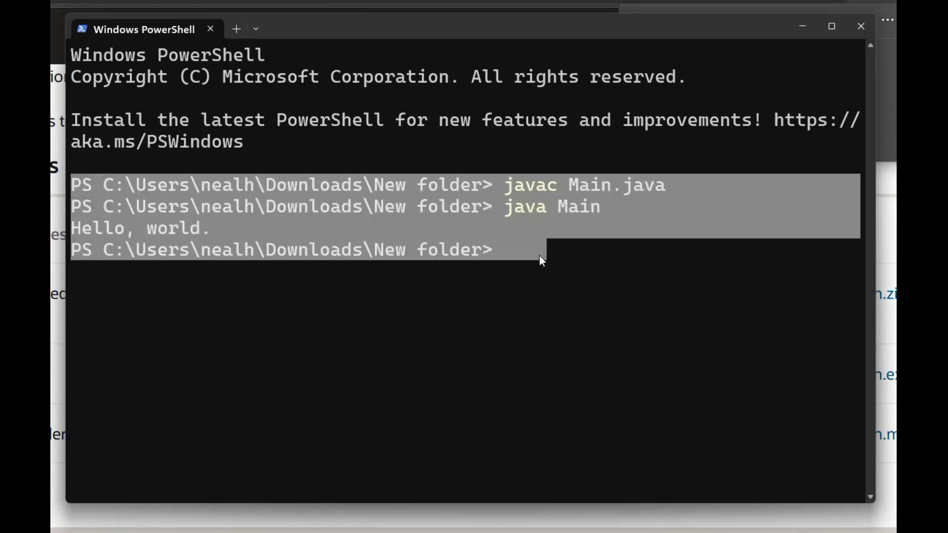
{"action": "right_click", "coordinate": [508, 290]}
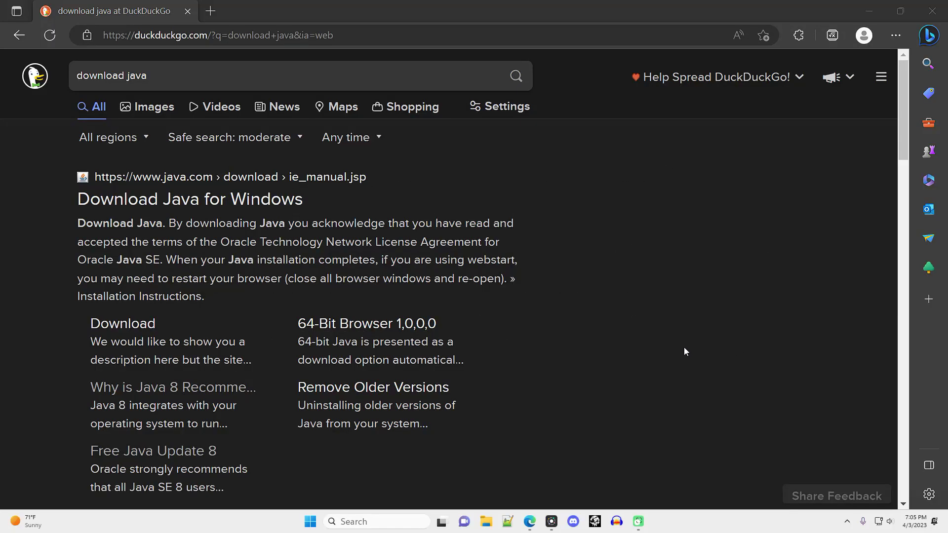
- Browse the 'download java' results and open java.com's Download Java for Windows page
{"action": "left_click_drag", "start_coordinate": [148, 76], "coordinate": [77, 66]}
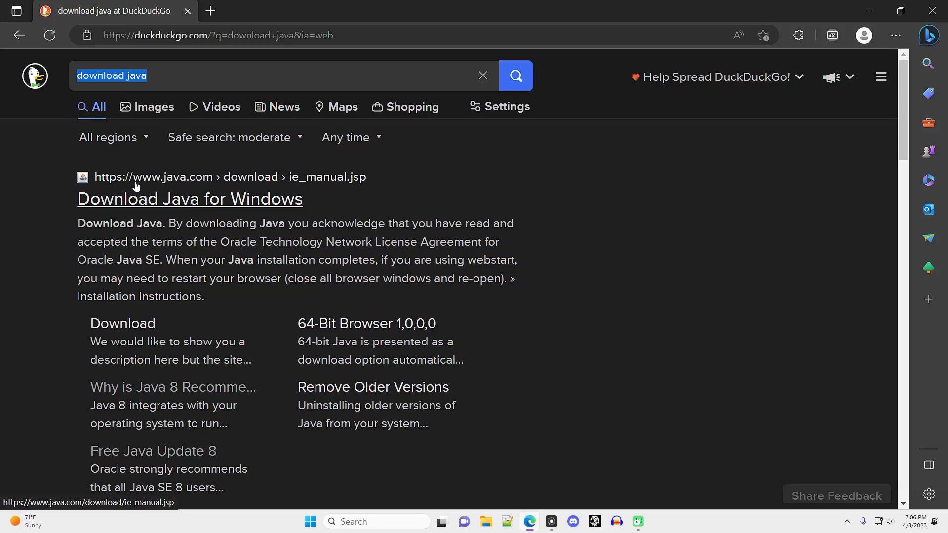
{"action": "scroll", "coordinate": [212, 206], "scroll_direction": "down", "scroll_amount": 5}
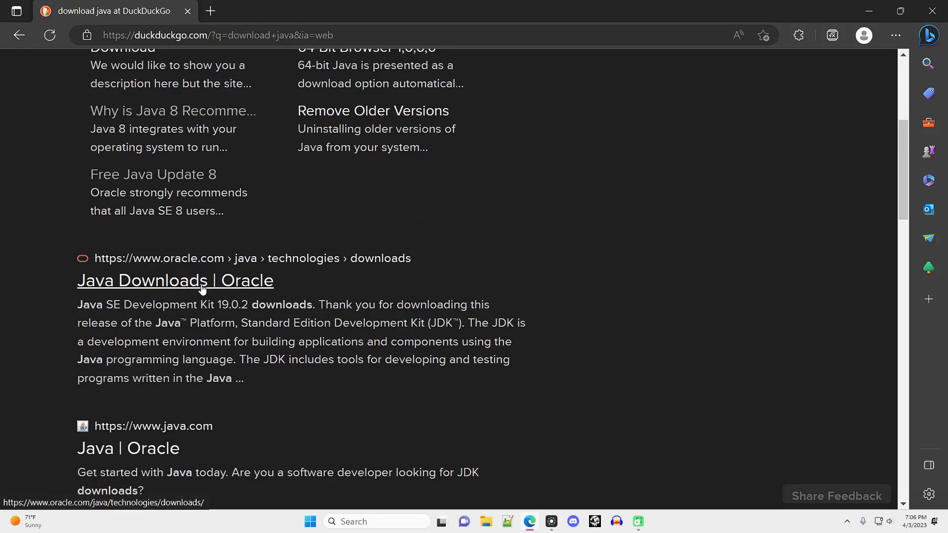
{"action": "scroll", "coordinate": [237, 297], "scroll_direction": "up", "scroll_amount": 5}
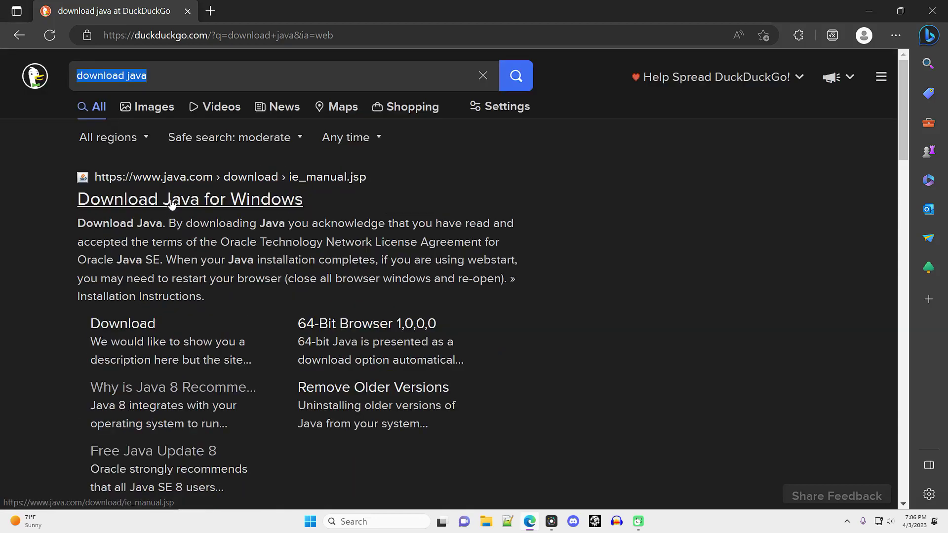
{"action": "left_click", "coordinate": [171, 199]}
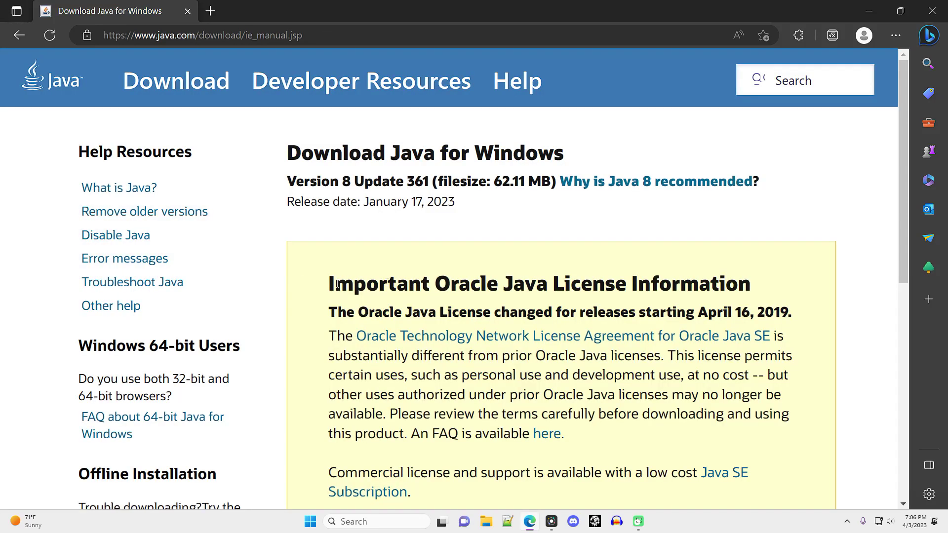
{"action": "mouse_move", "coordinate": [328, 284]}
{"action": "left_mouse_down"}
{"action": "mouse_move", "coordinate": [544, 438]}
{"action": "mouse_move", "coordinate": [645, 448]}
{"action": "mouse_move", "coordinate": [321, 281]}
{"action": "left_mouse_up"}
{"action": "left_click_drag", "start_coordinate": [435, 284], "coordinate": [500, 288]}
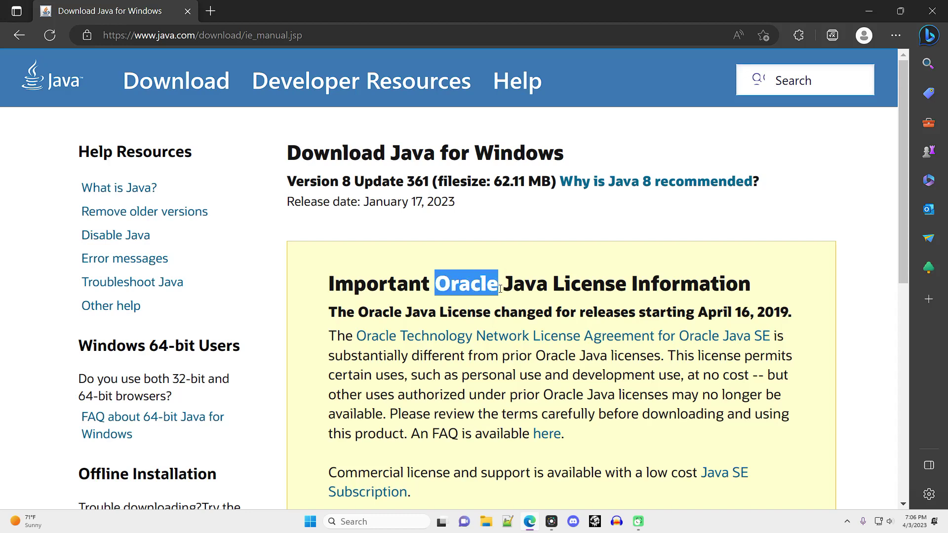
{"action": "left_click", "coordinate": [507, 289]}
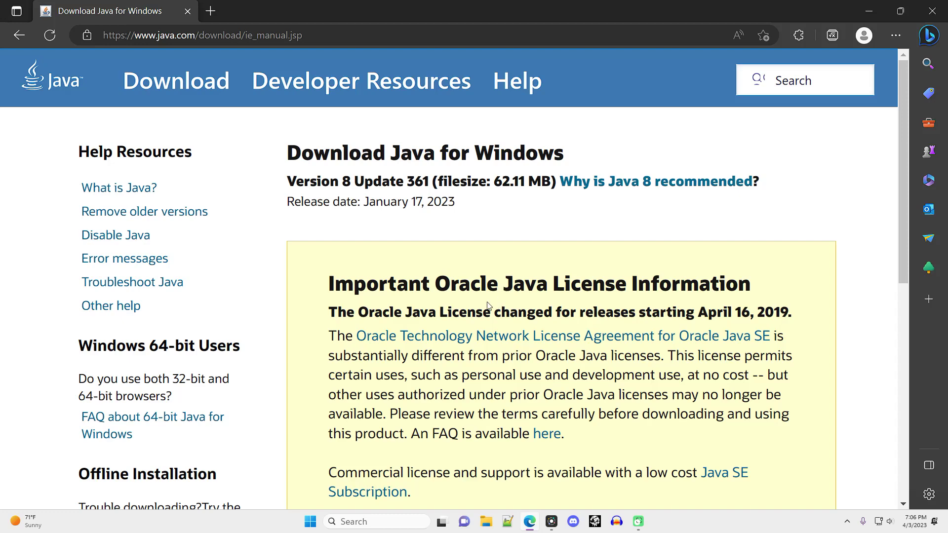
- Return to Oracle's Java Downloads page and show the JDK 20 Windows downloads
{"action": "key", "text": "alt+Left"}
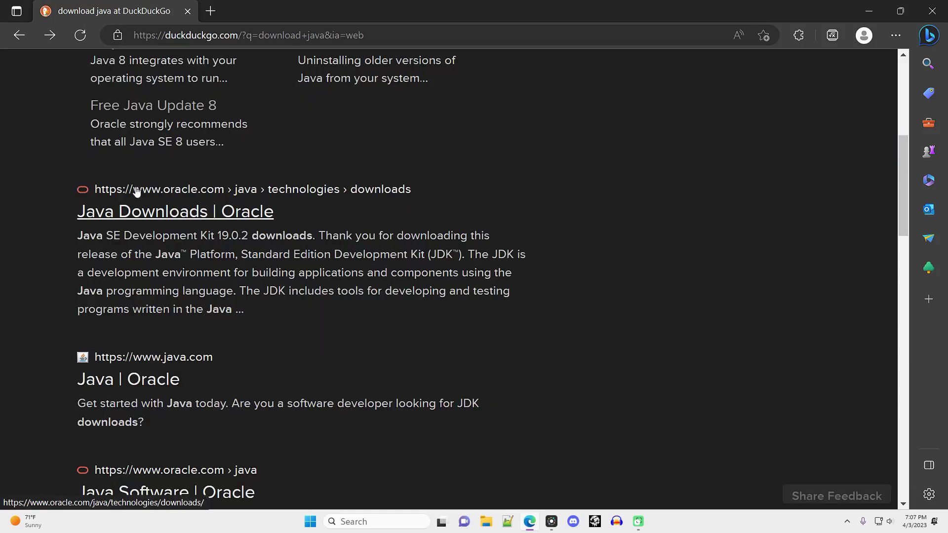
{"action": "left_click", "coordinate": [149, 216]}
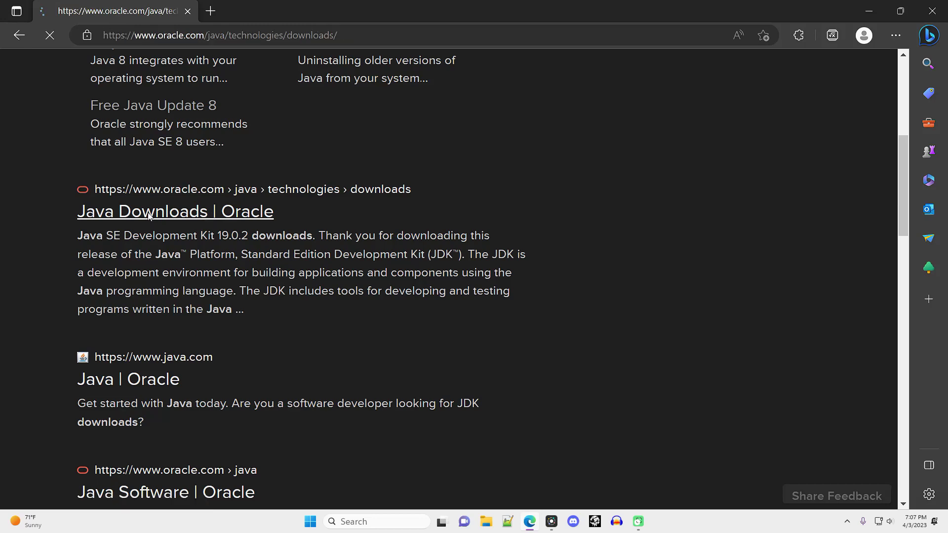
{"action": "scroll", "coordinate": [373, 187], "scroll_direction": "down", "scroll_amount": 10}
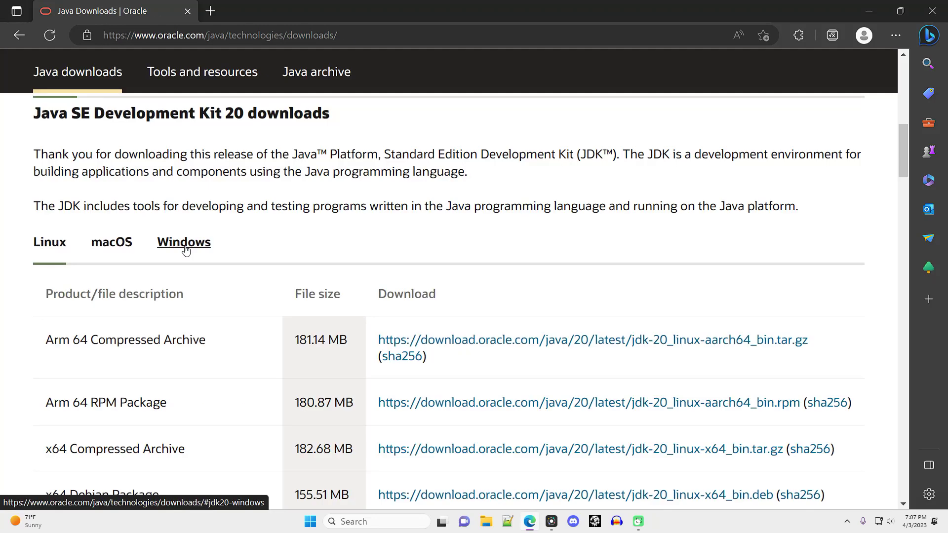
{"action": "left_click", "coordinate": [190, 243]}
- Download jdk-20_windows-x64_bin.exe and launch it from the Downloads folder
{"action": "scroll", "coordinate": [260, 241], "scroll_direction": "down", "scroll_amount": 1}
{"action": "left_click_drag", "start_coordinate": [237, 334], "coordinate": [74, 334]}
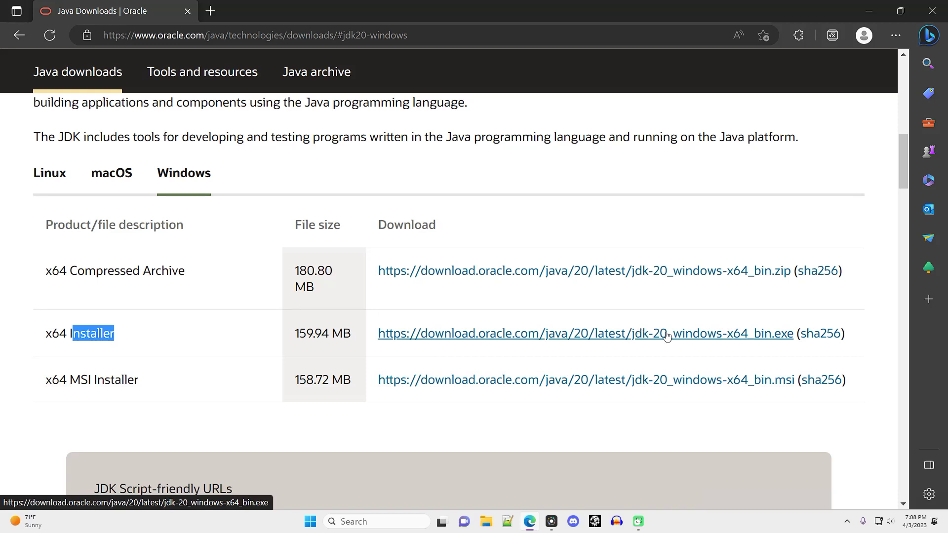
{"action": "left_click", "coordinate": [651, 333]}
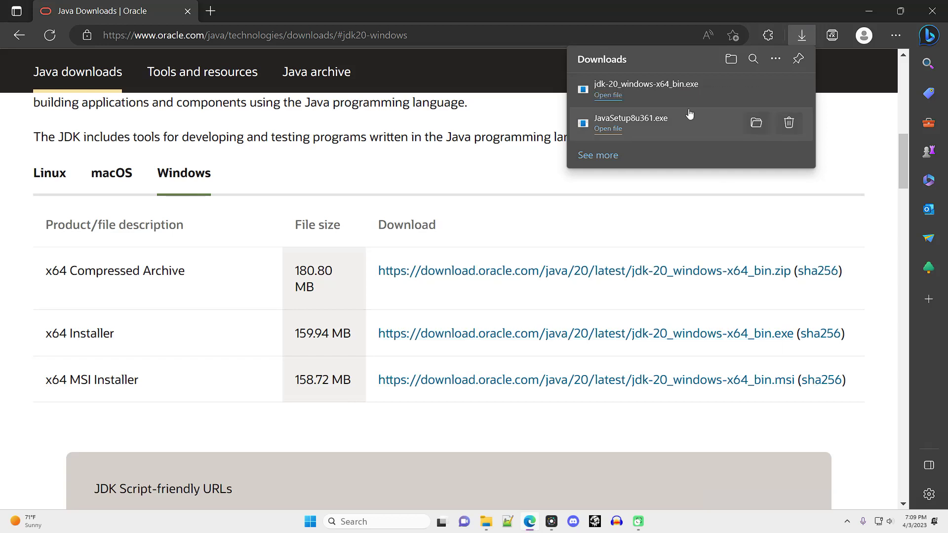
{"action": "left_click", "coordinate": [757, 90]}
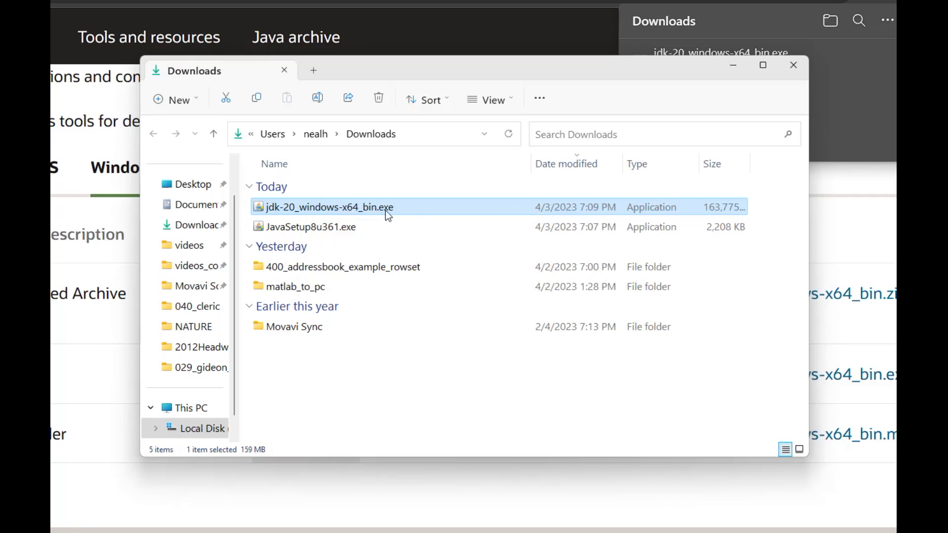
{"action": "double_click", "coordinate": [346, 207]}
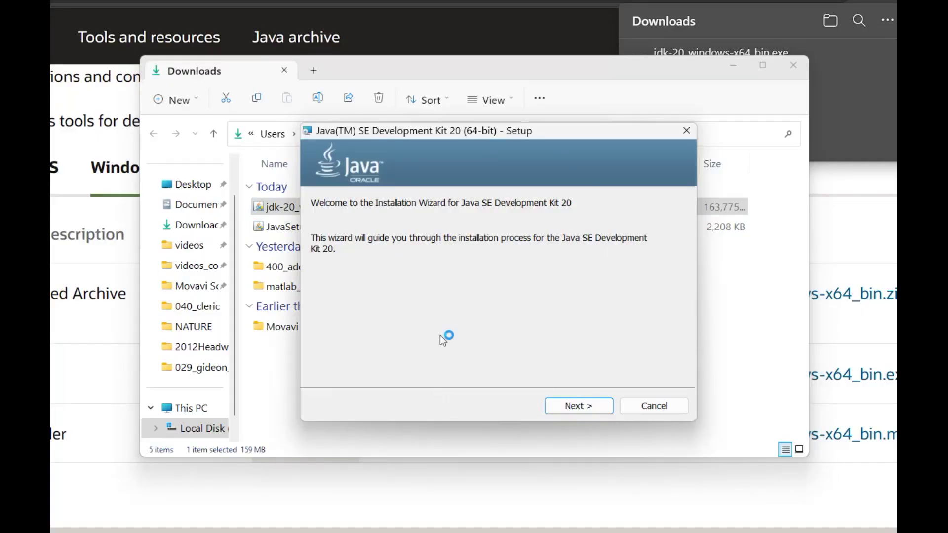
- Finish the JDK 20 (64-bit) setup wizard, then create a new folder in Downloads
{"action": "left_click", "coordinate": [578, 406]}
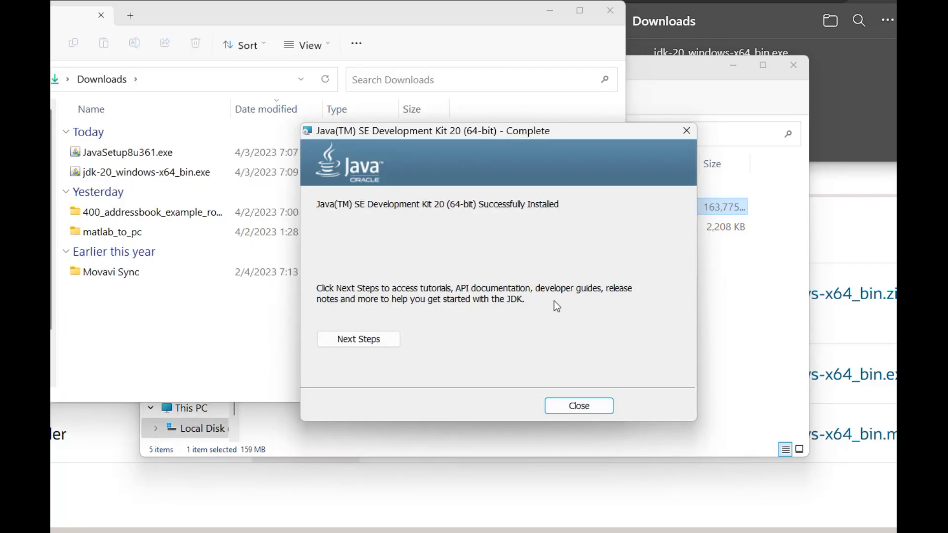
{"action": "left_click", "coordinate": [575, 405]}
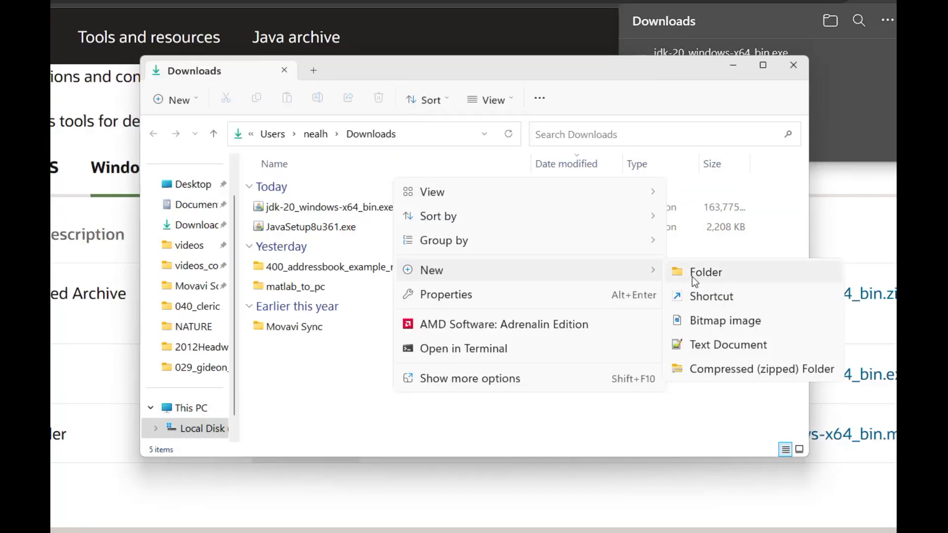
{"action": "left_click", "coordinate": [693, 276]}
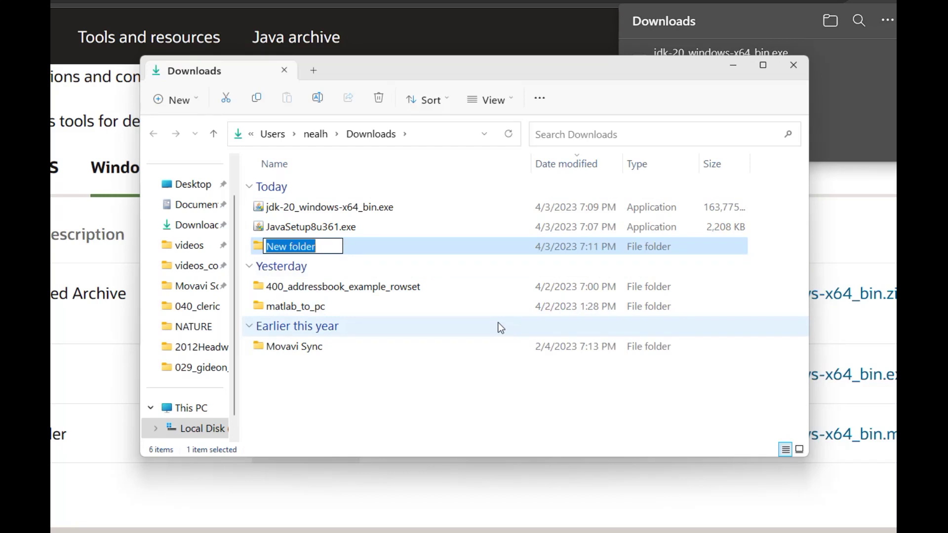
- Open New folder and create a text document renamed Main.java, accepting the extension warning
{"action": "key", "text": "Return"}
{"action": "key", "text": "Return"}
{"action": "right_click", "coordinate": [339, 240]}
{"action": "mouse_move", "coordinate": [360, 355]}
{"action": "left_click", "coordinate": [640, 430]}
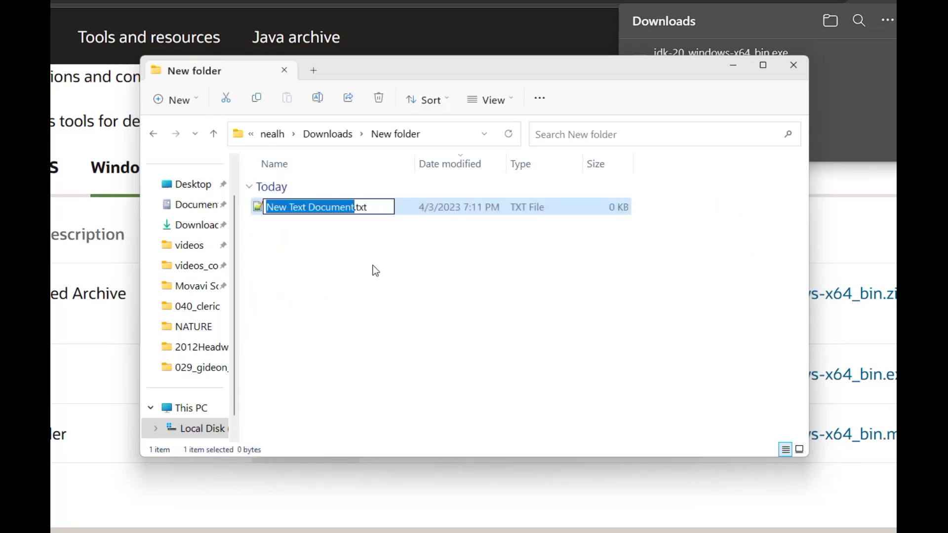
{"action": "type", "text": "Main"}
{"action": "key", "text": "Right"}
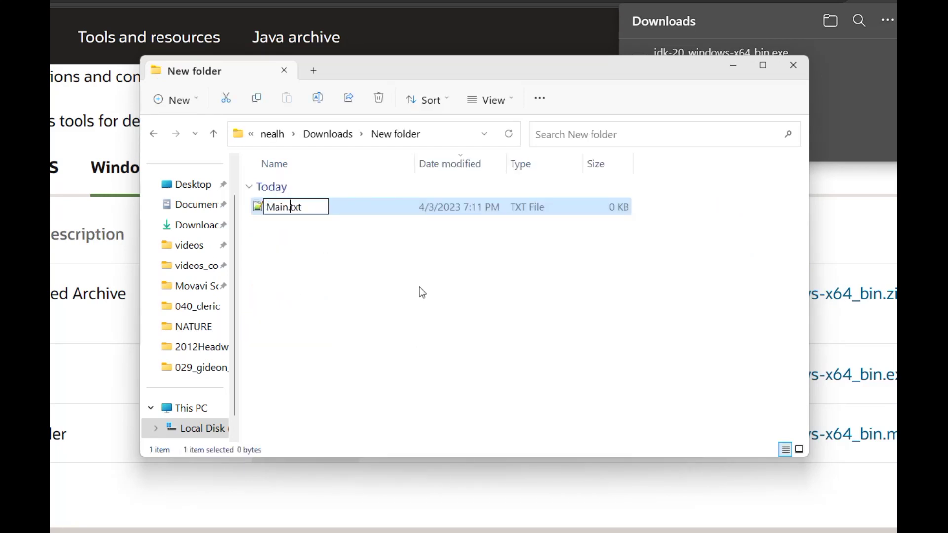
{"action": "key", "text": "shift+End"}
{"action": "type", "text": "java"}
{"action": "key", "text": "Return"}
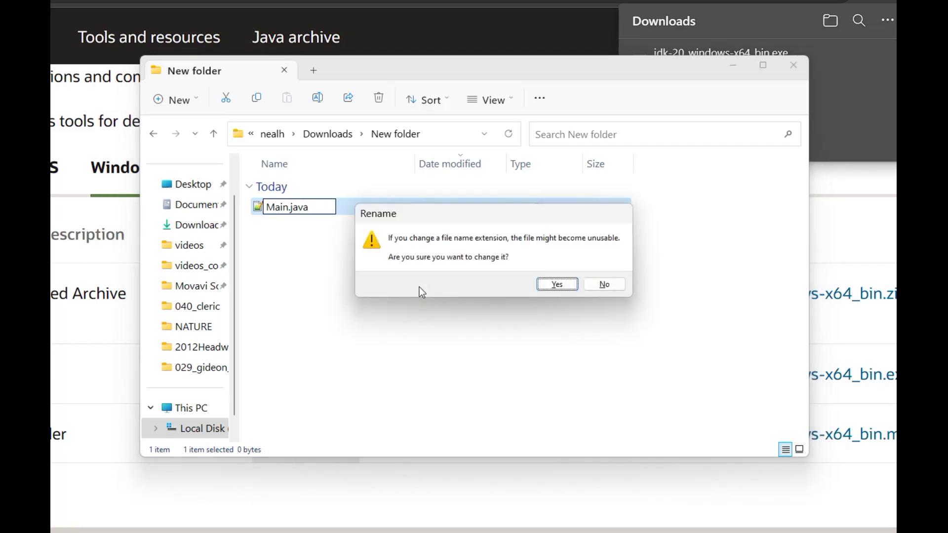
{"action": "key", "text": "Return"}
- Review the folder's view options without changes, then bring up Main.java's actions
{"action": "left_click", "coordinate": [420, 288]}
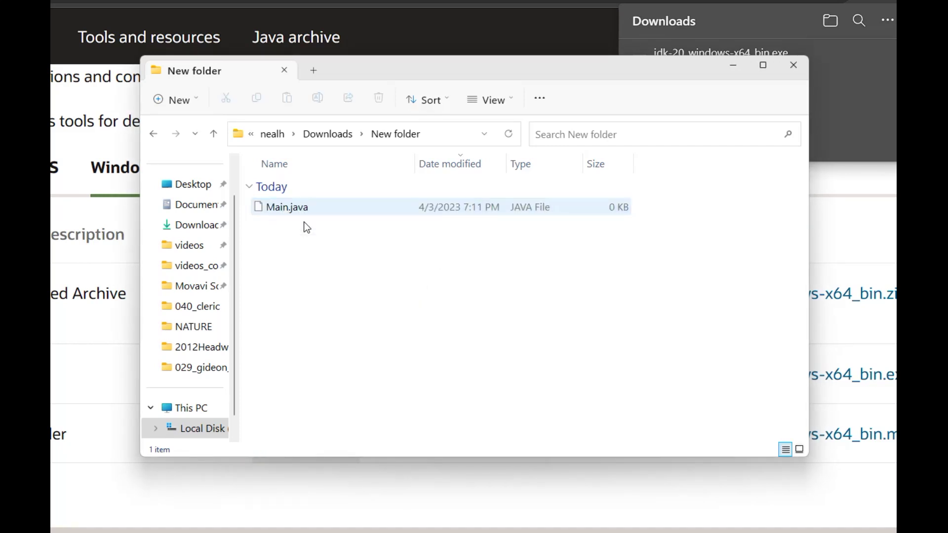
{"action": "left_click", "coordinate": [504, 104]}
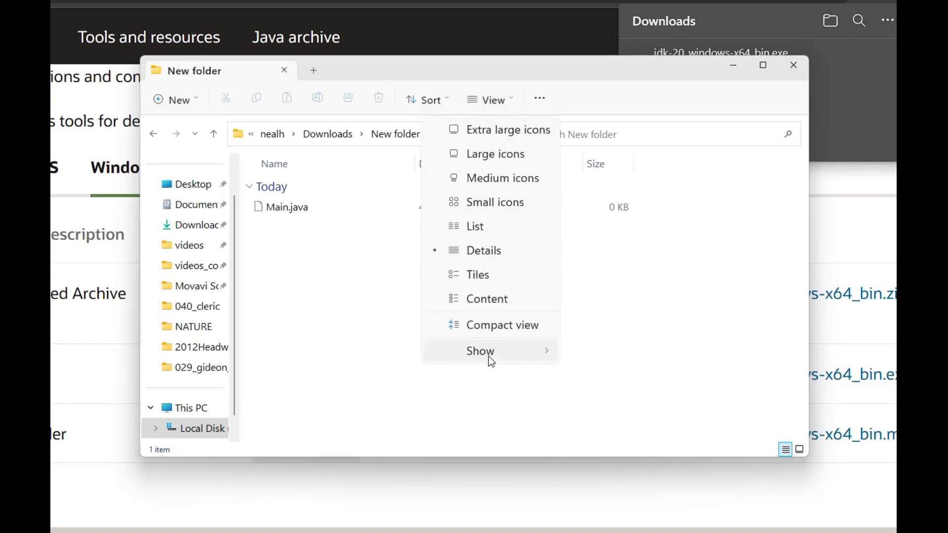
{"action": "mouse_move", "coordinate": [490, 357]}
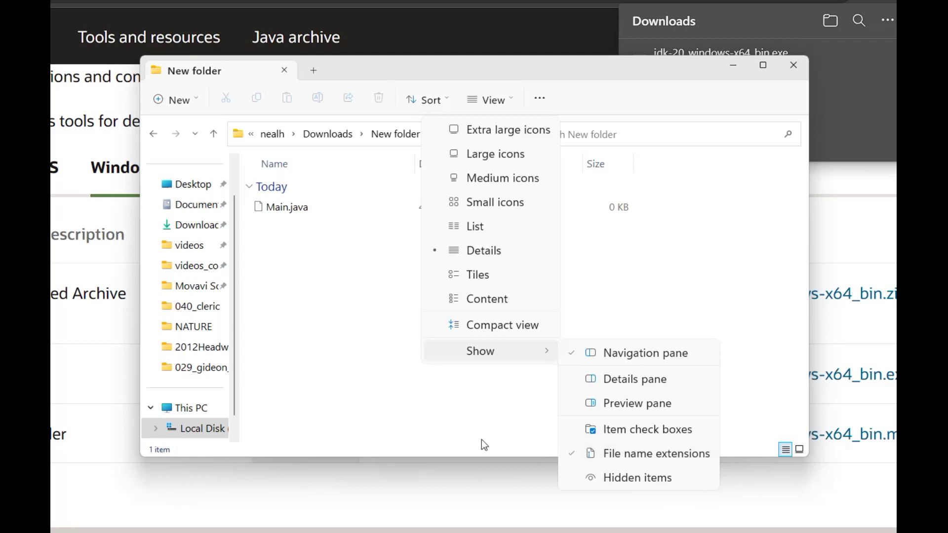
{"action": "left_click", "coordinate": [343, 258]}
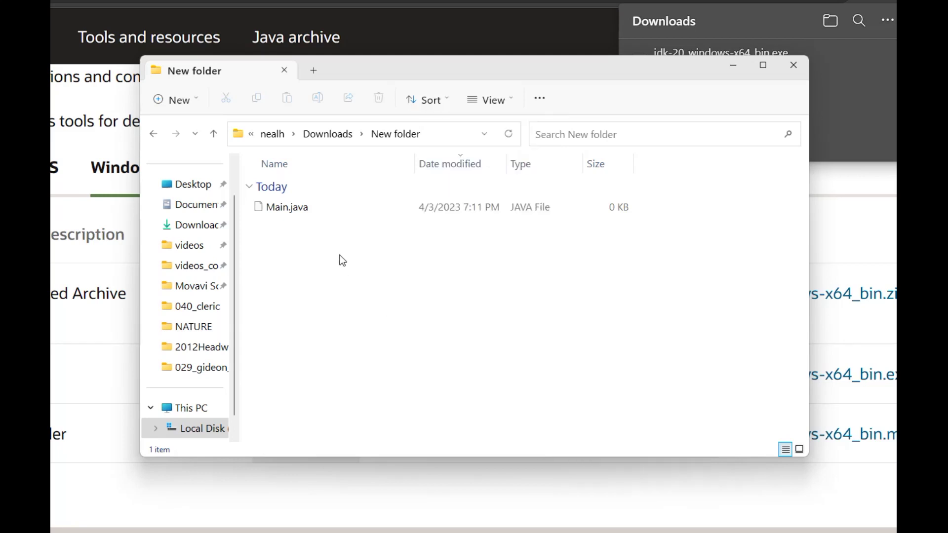
{"action": "right_click", "coordinate": [296, 213]}
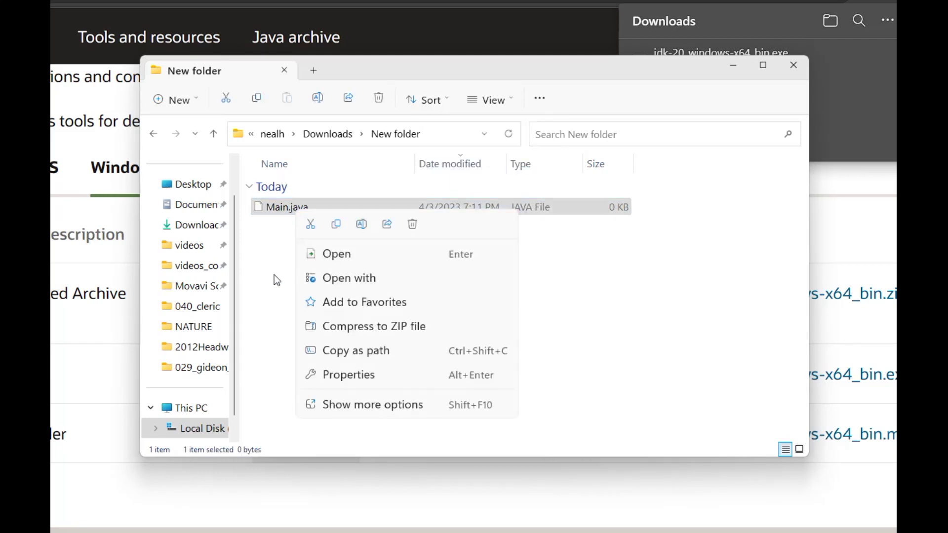
- Open Main.java in Notepad just once, enter the Hello, world. Main class, save, and minimise Notepad
{"action": "left_click", "coordinate": [346, 285]}
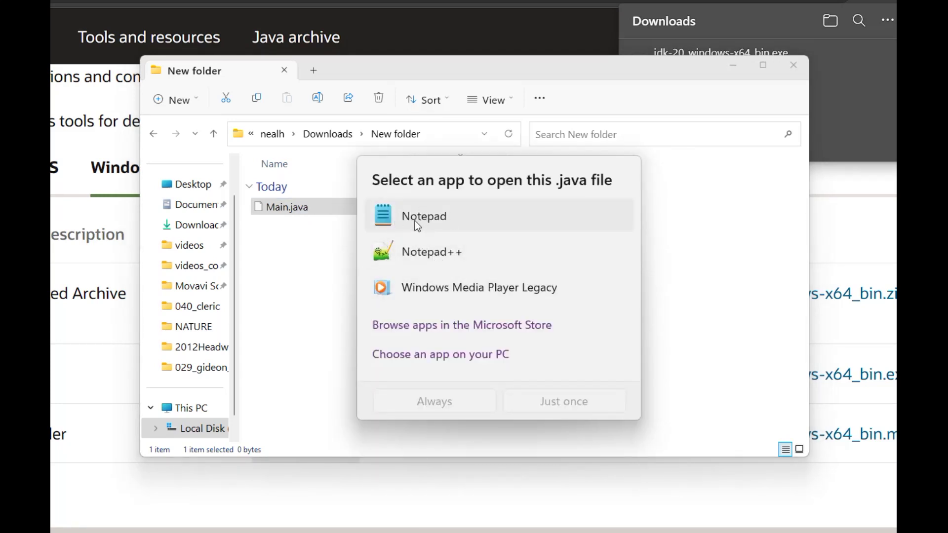
{"action": "left_click", "coordinate": [432, 222]}
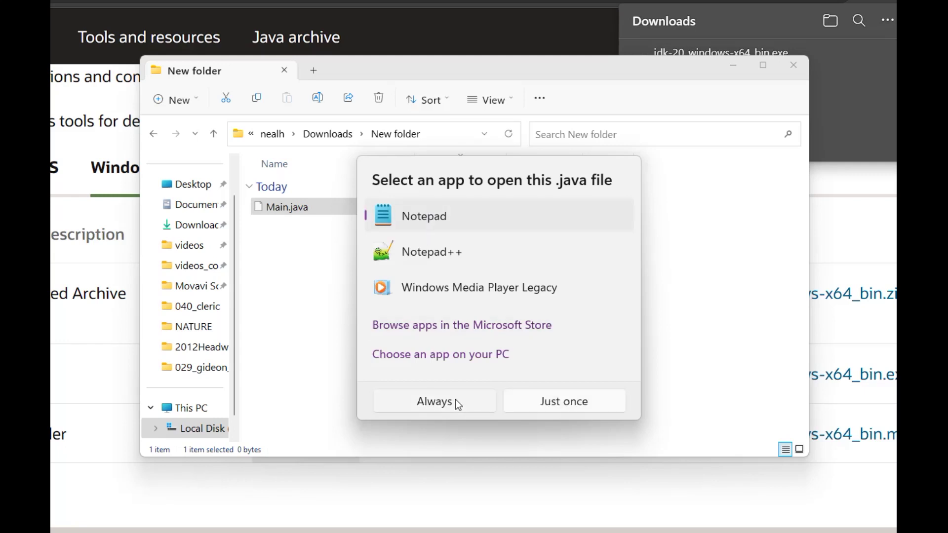
{"action": "left_click", "coordinate": [562, 408]}
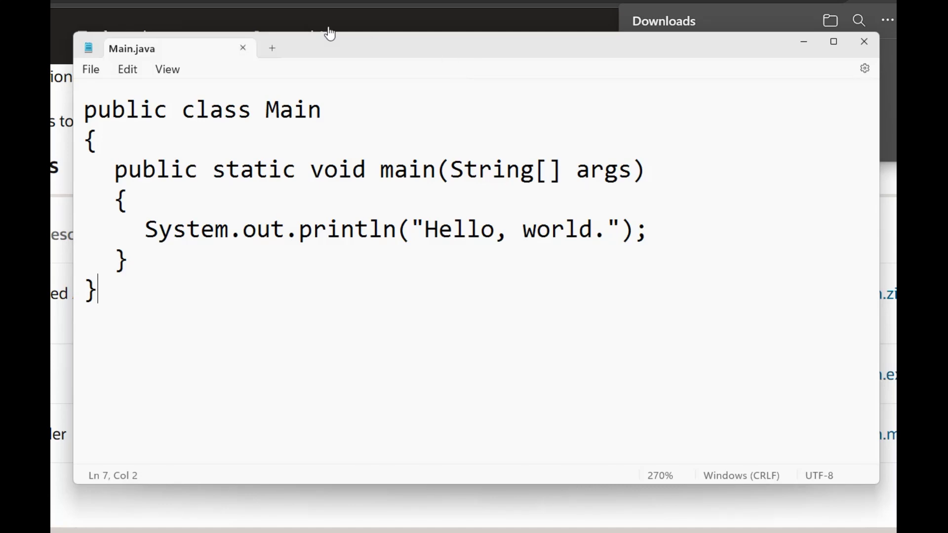
{"action": "left_click", "coordinate": [804, 42]}
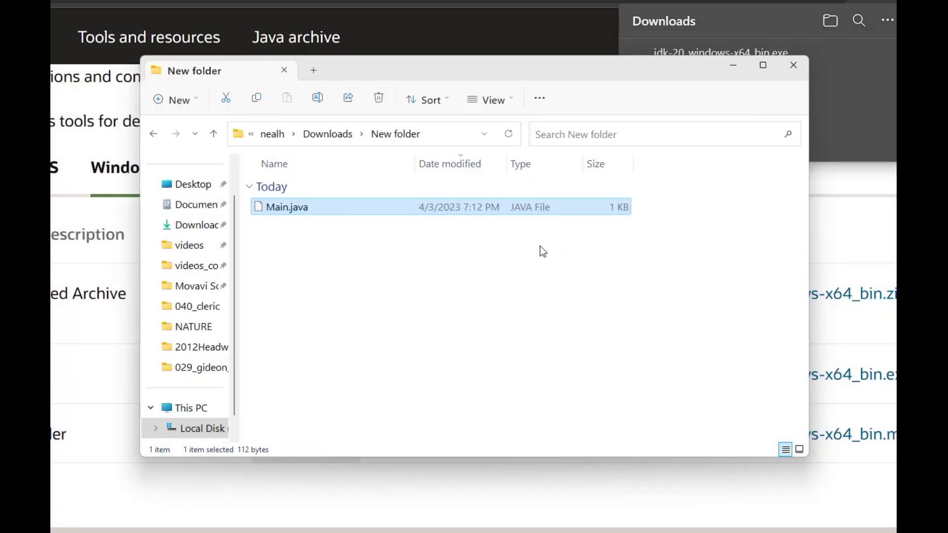
{"action": "left_click", "coordinate": [388, 269]}
{"action": "right_click", "coordinate": [310, 257]}
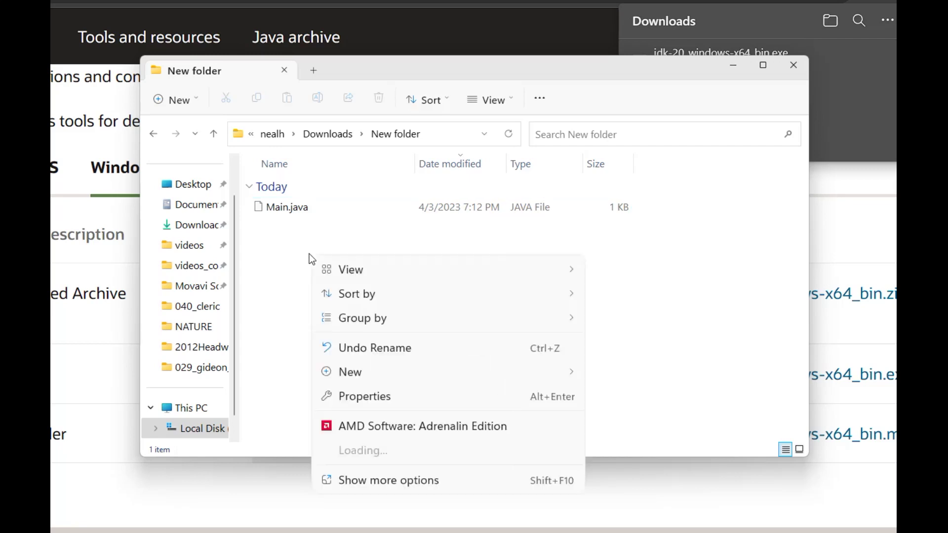
- Copy the path of Main.java from its context menu in the New folder
{"action": "left_click", "coordinate": [663, 318]}
{"action": "right_click", "coordinate": [497, 269]}
{"action": "left_click", "coordinate": [346, 288]}
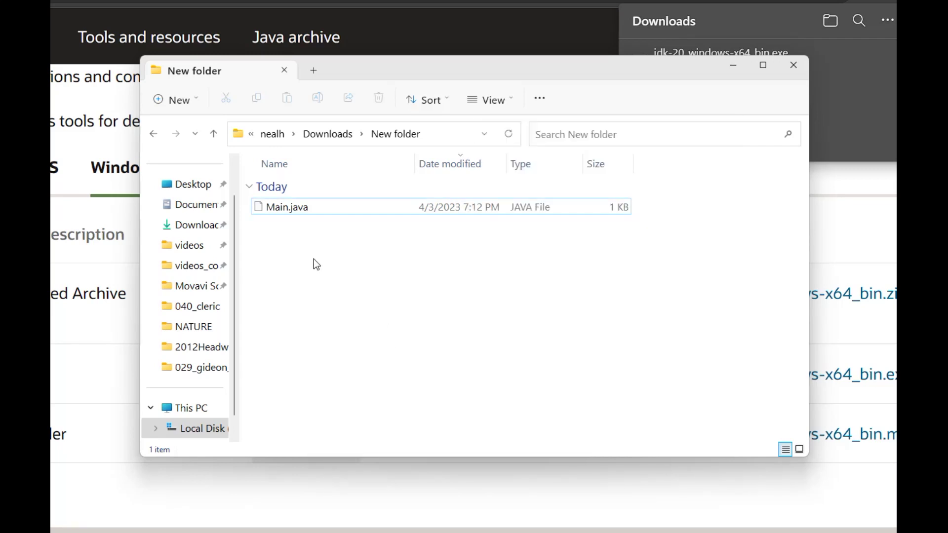
{"action": "right_click", "coordinate": [285, 210]}
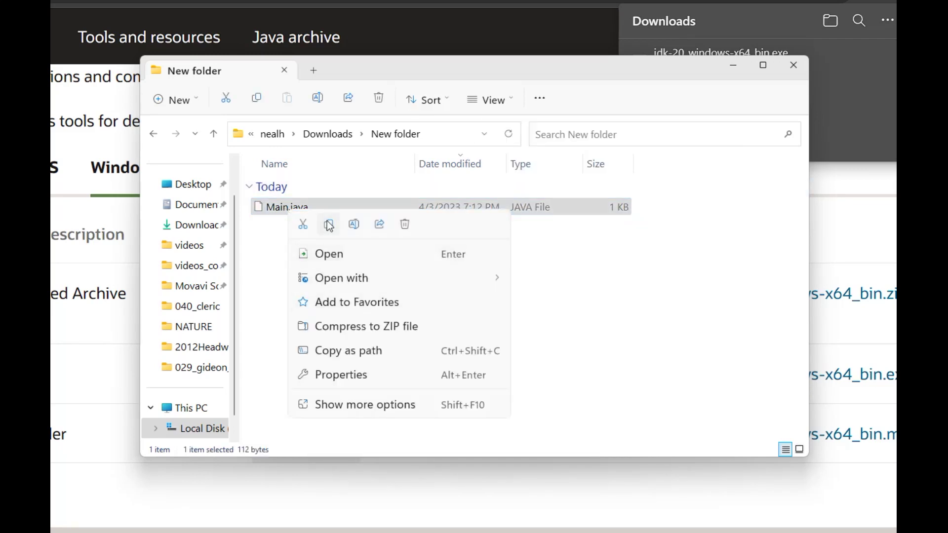
{"action": "left_click", "coordinate": [352, 351]}
{"action": "left_click", "coordinate": [574, 299]}
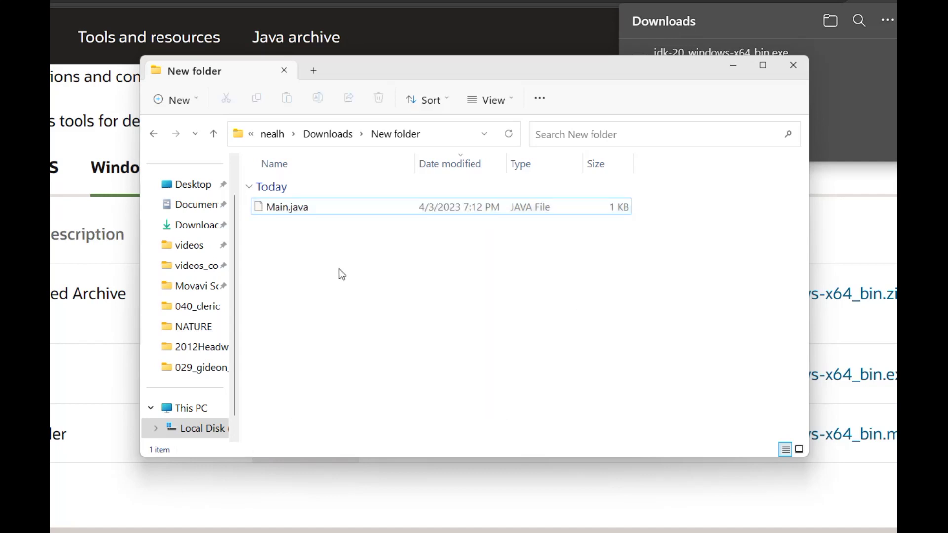
- Open a PowerShell terminal in the New folder and move its window aside
{"action": "right_click", "coordinate": [413, 299]}
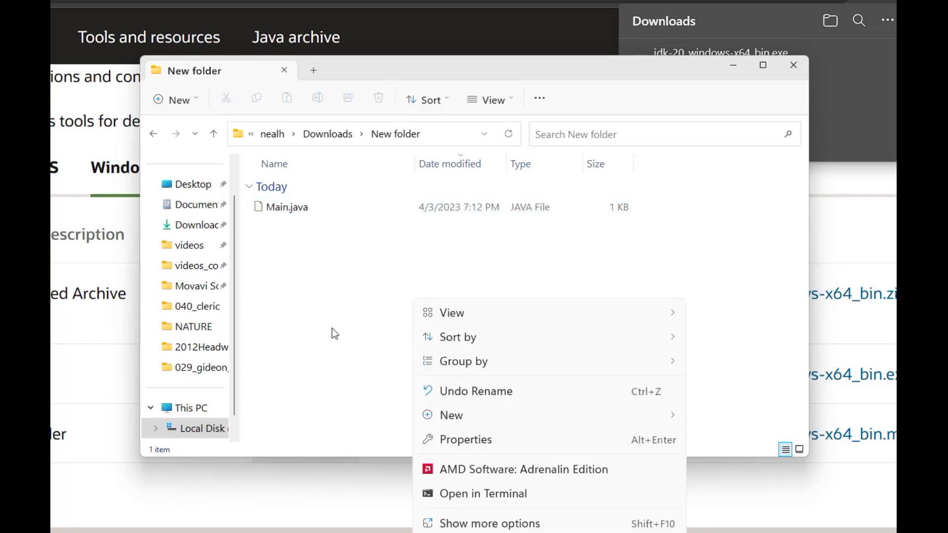
{"action": "left_click", "coordinate": [479, 496]}
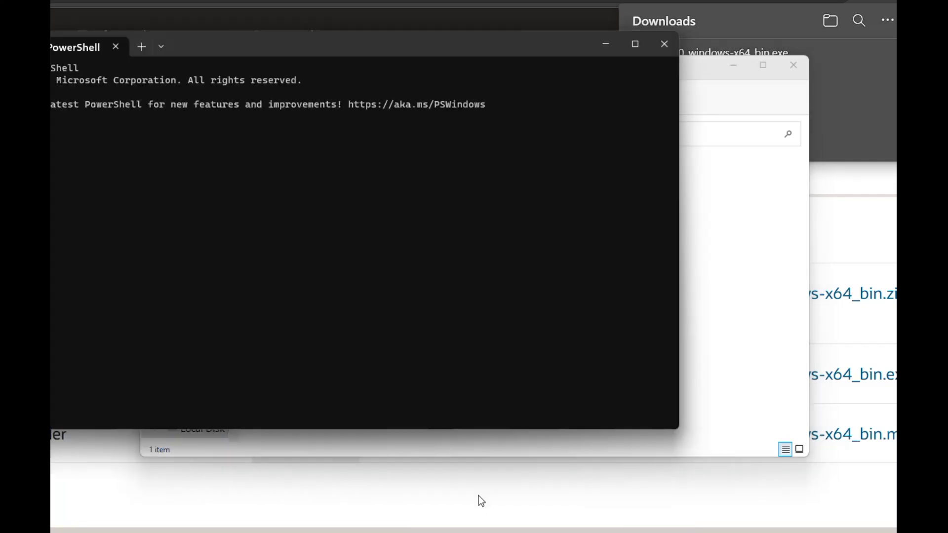
{"action": "left_click_drag", "start_coordinate": [250, 44], "coordinate": [402, 78]}
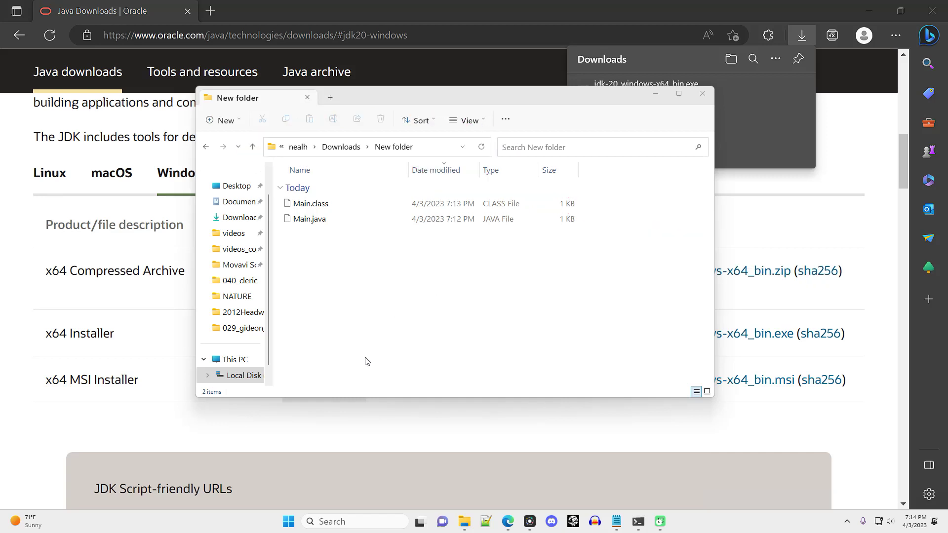
{"action": "left_click", "coordinate": [341, 526]}
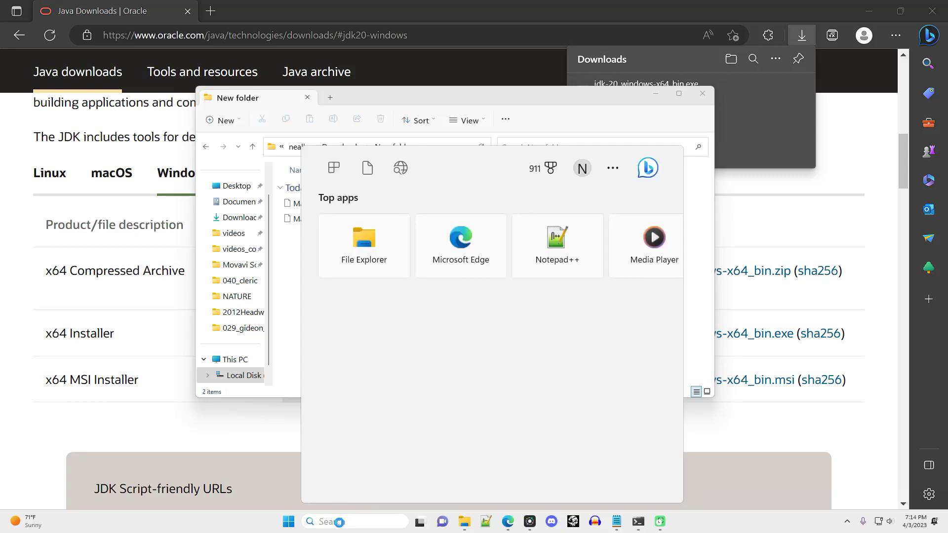
- Open Command Prompt from Windows search and reposition its window
{"action": "type", "text": "command"}
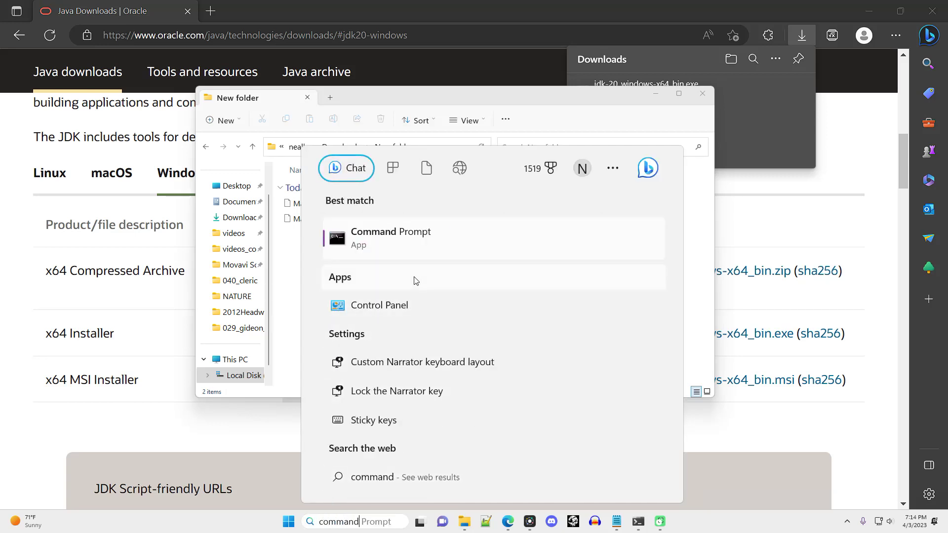
{"action": "left_click", "coordinate": [391, 235]}
{"action": "left_click_drag", "start_coordinate": [225, 26], "coordinate": [409, 116]}
{"action": "scroll", "coordinate": [299, 174], "scroll_direction": "up", "scroll_amount": 3}
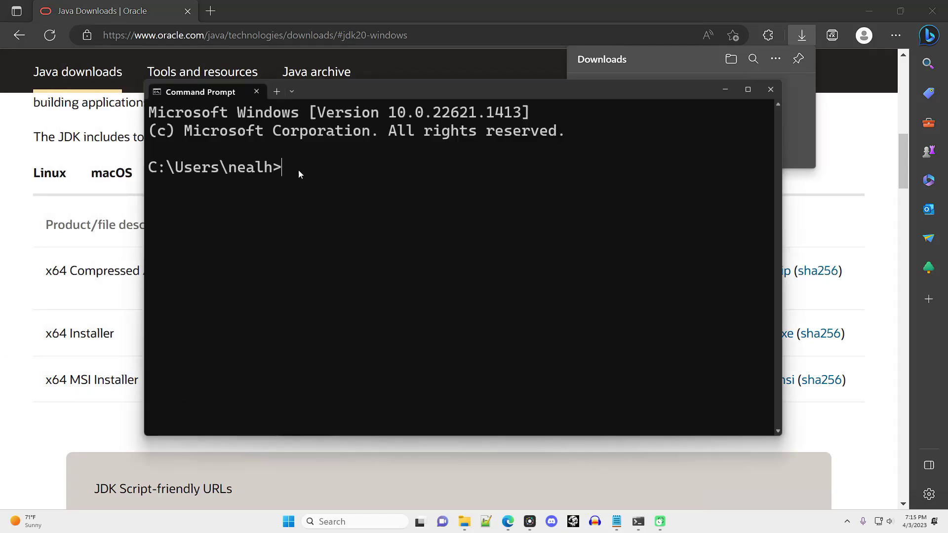
- Change directory into Downloads\New folder by dropping the folder path after cd
{"action": "type", "text": "cd"}
{"action": "left_click_drag", "start_coordinate": [276, 171], "coordinate": [309, 171]}
{"action": "key", "text": "alt+Tab"}
{"action": "left_click_drag", "start_coordinate": [367, 97], "coordinate": [573, 176]}
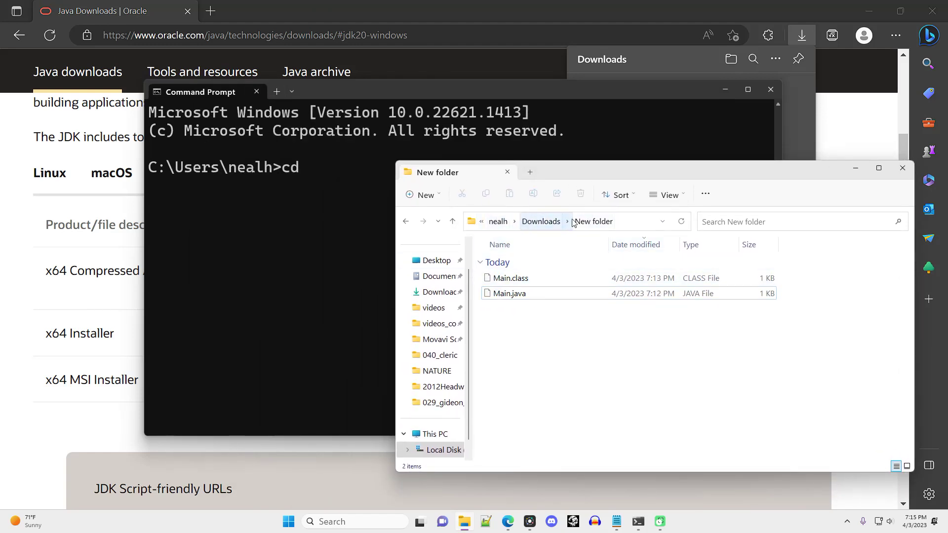
{"action": "left_click_drag", "start_coordinate": [592, 222], "coordinate": [301, 224]}
{"action": "left_click", "coordinate": [301, 228]}
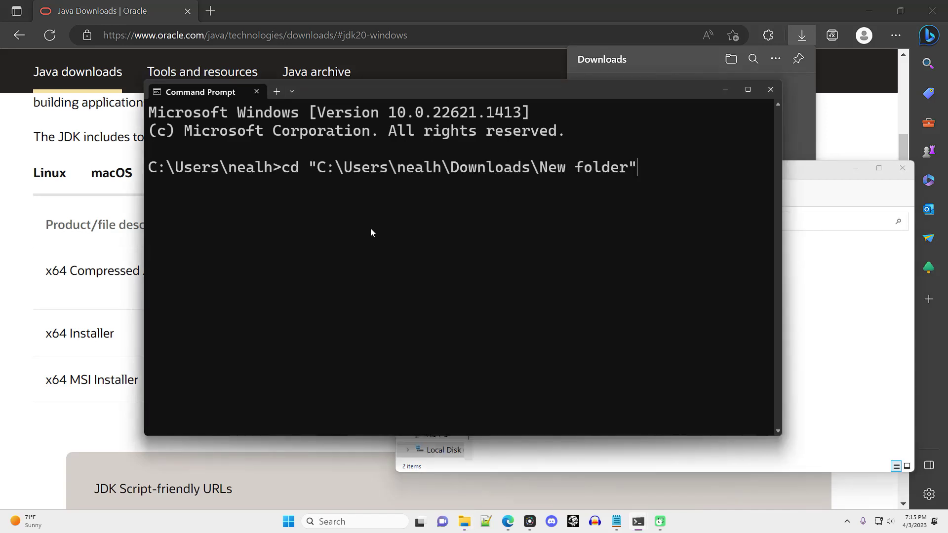
{"action": "key", "text": "Return"}
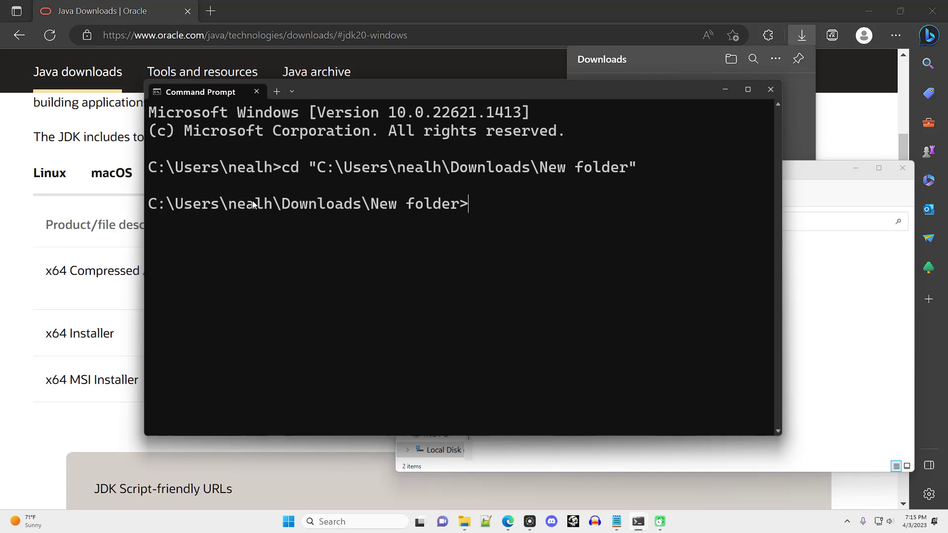
{"action": "left_click_drag", "start_coordinate": [178, 208], "coordinate": [430, 222]}
{"action": "left_click", "coordinate": [326, 187]}
{"action": "left_click_drag", "start_coordinate": [162, 173], "coordinate": [276, 172]}
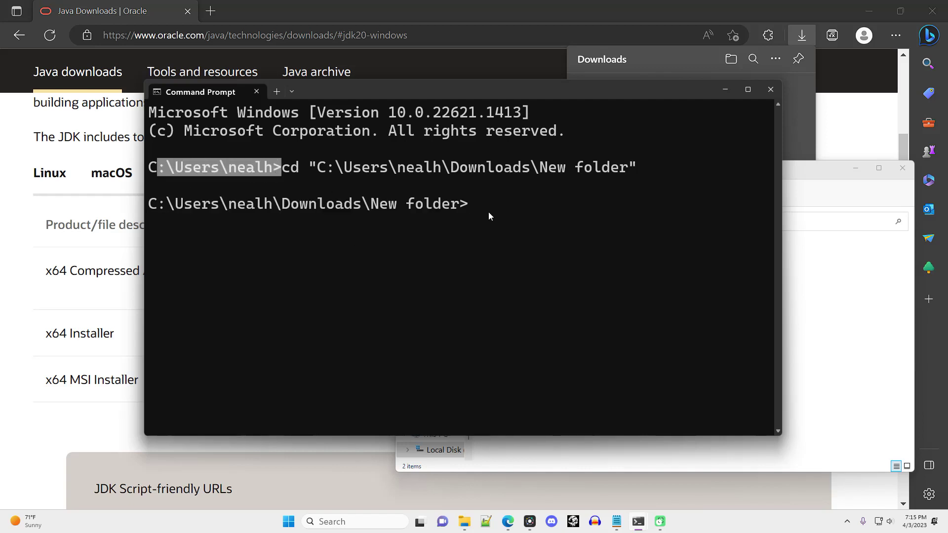
{"action": "left_click", "coordinate": [469, 202]}
- Compile with javac *.java and run java Main to print Hello, world
{"action": "type", "text": "javac"}
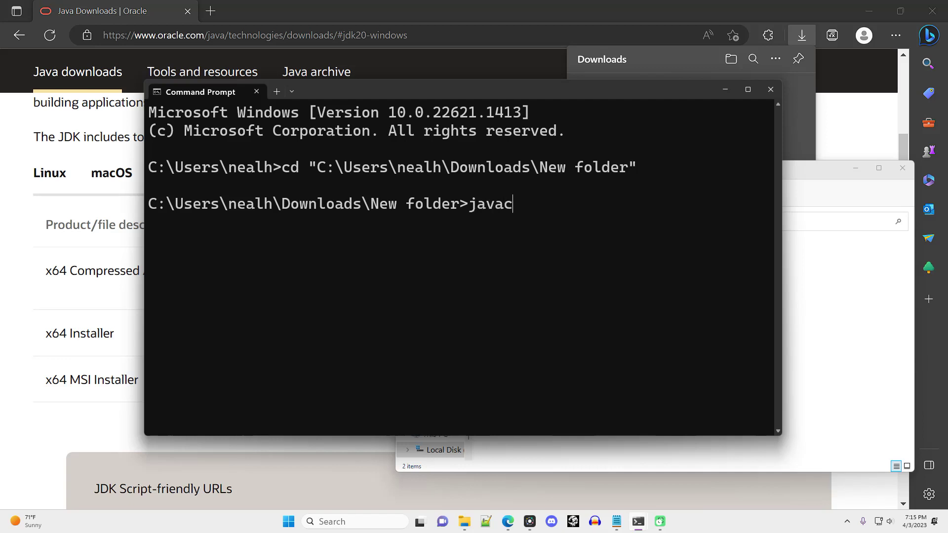
{"action": "type", "text": " *.java"}
{"action": "key", "text": "Return"}
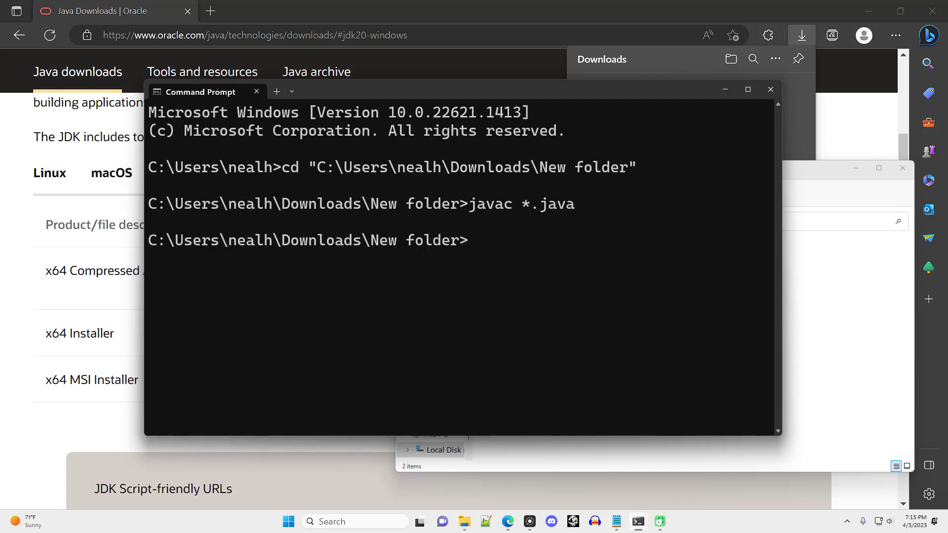
{"action": "type", "text": "java Main"}
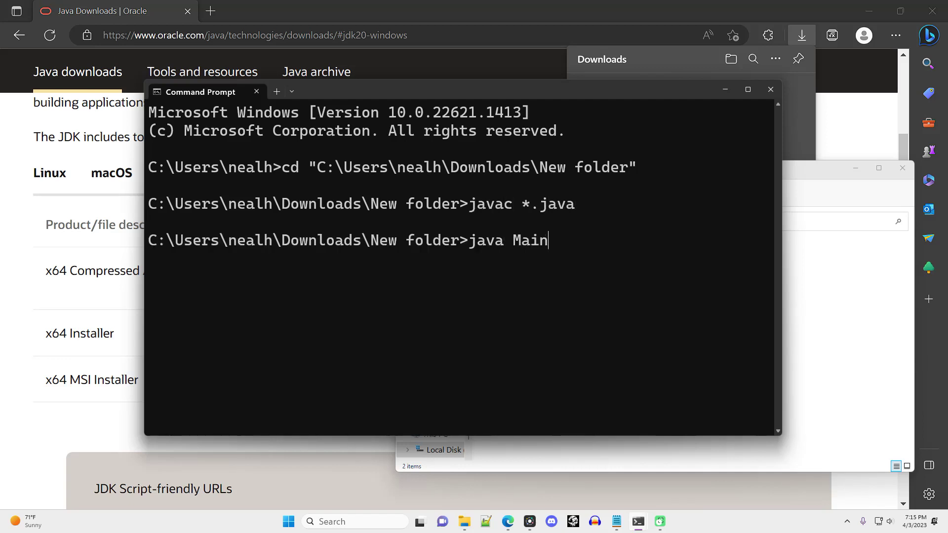
{"action": "key", "text": "Return"}
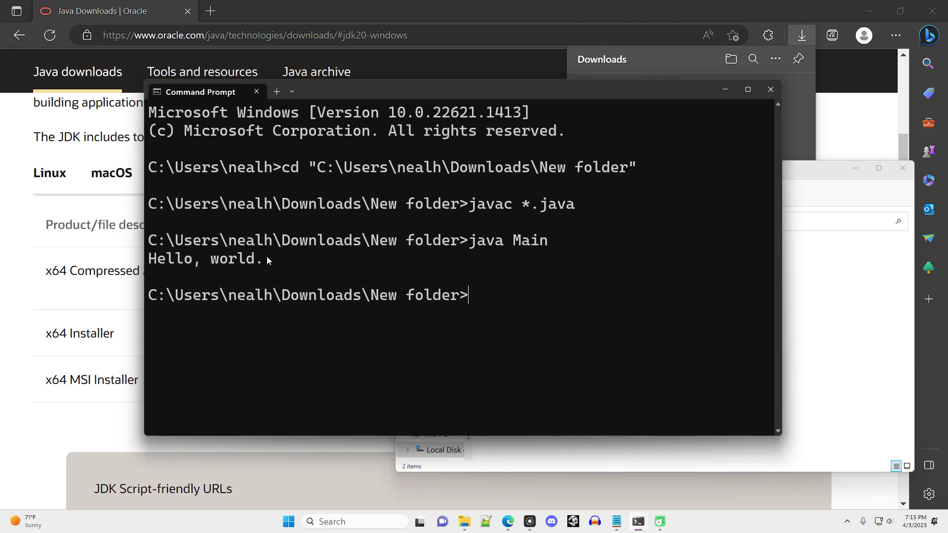
- Highlight the javac *.java and java Main commands and the Hello, world. output
{"action": "left_click_drag", "start_coordinate": [267, 256], "coordinate": [148, 258]}
{"action": "left_click_drag", "start_coordinate": [468, 205], "coordinate": [584, 209]}
{"action": "left_click_drag", "start_coordinate": [513, 205], "coordinate": [611, 212]}
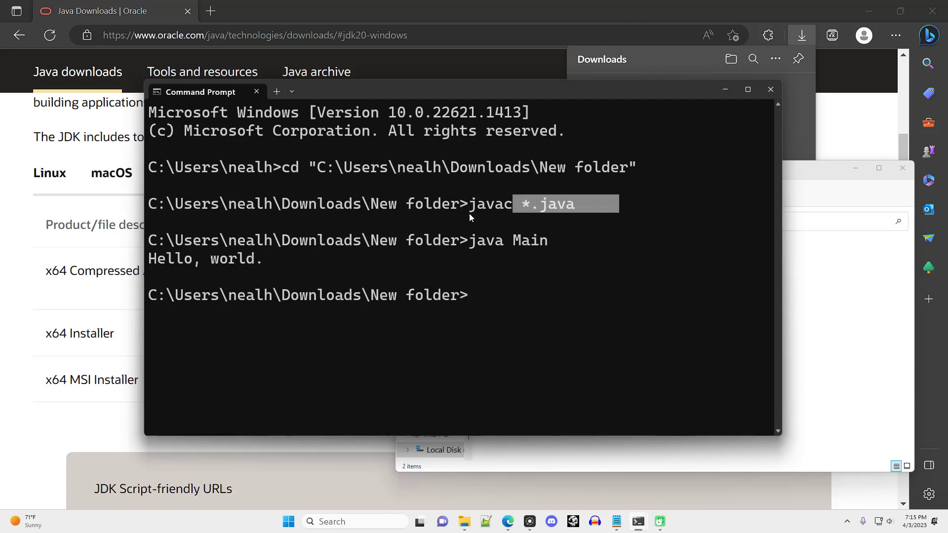
{"action": "left_click_drag", "start_coordinate": [470, 242], "coordinate": [576, 250]}
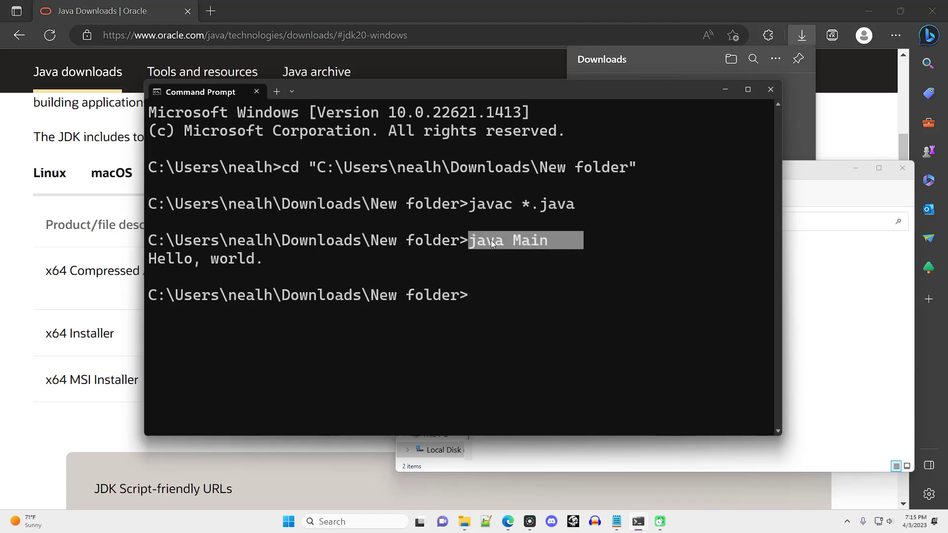
{"action": "left_click_drag", "start_coordinate": [346, 260], "coordinate": [232, 262]}
{"action": "left_click", "coordinate": [268, 267]}
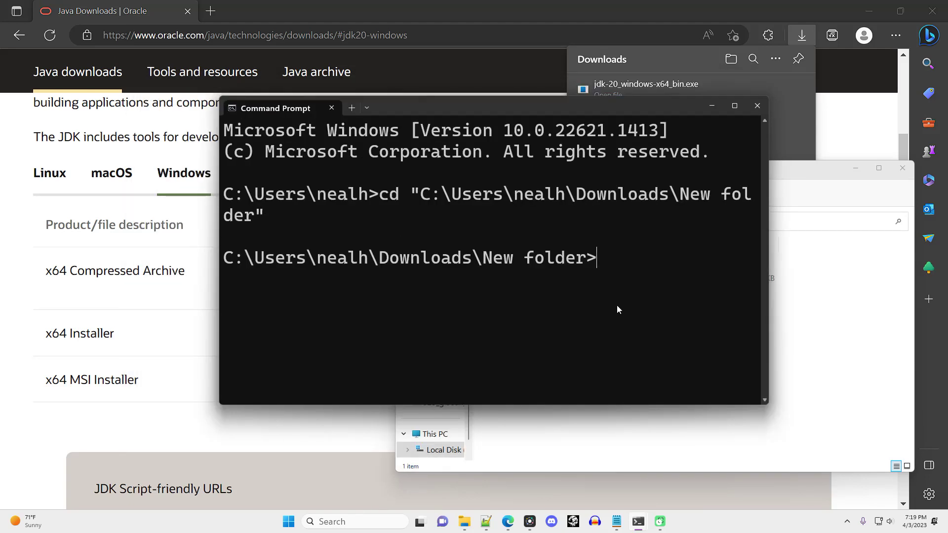
- Run javac *.java and highlight the 'javac' is not recognized error
{"action": "type", "text": "javac *.java"}
{"action": "key", "text": "Return"}
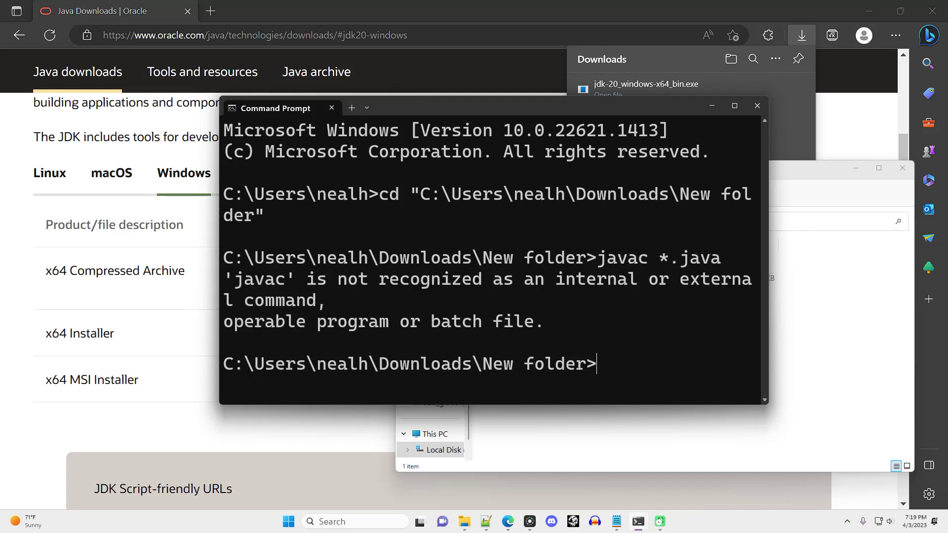
{"action": "left_click_drag", "start_coordinate": [223, 279], "coordinate": [576, 324]}
- Search 'environ' and open System Properties via Edit the system environment variables
{"action": "left_click_drag", "start_coordinate": [768, 284], "coordinate": [825, 283]}
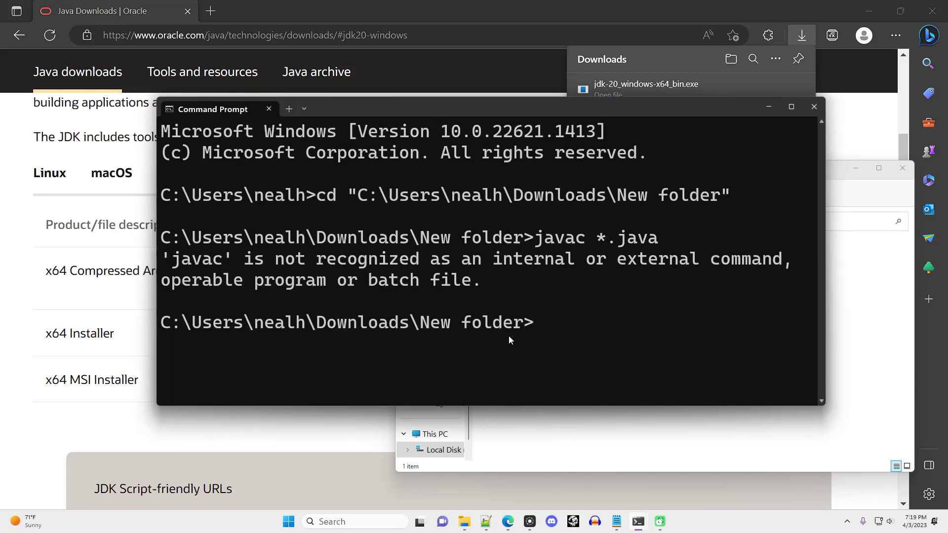
{"action": "left_click", "coordinate": [339, 523]}
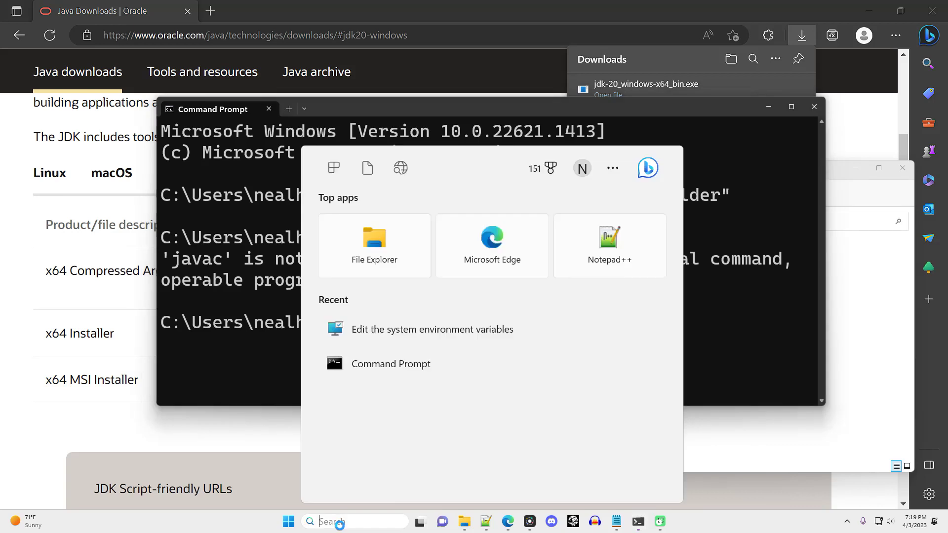
{"action": "type", "text": "environ"}
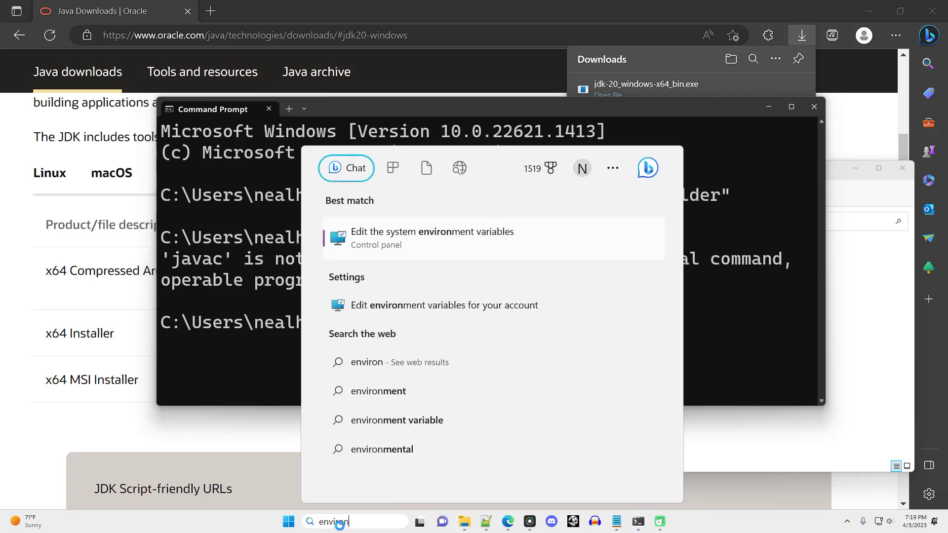
{"action": "left_click", "coordinate": [439, 243]}
{"action": "left_click_drag", "start_coordinate": [135, 32], "coordinate": [469, 138]}
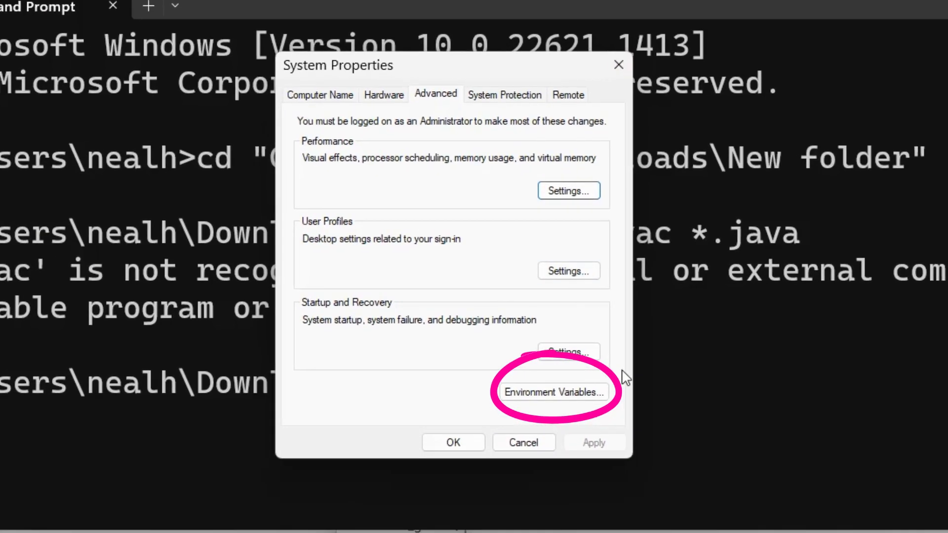
- Edit the system Path variable and add a new empty entry
{"action": "left_click", "coordinate": [554, 395]}
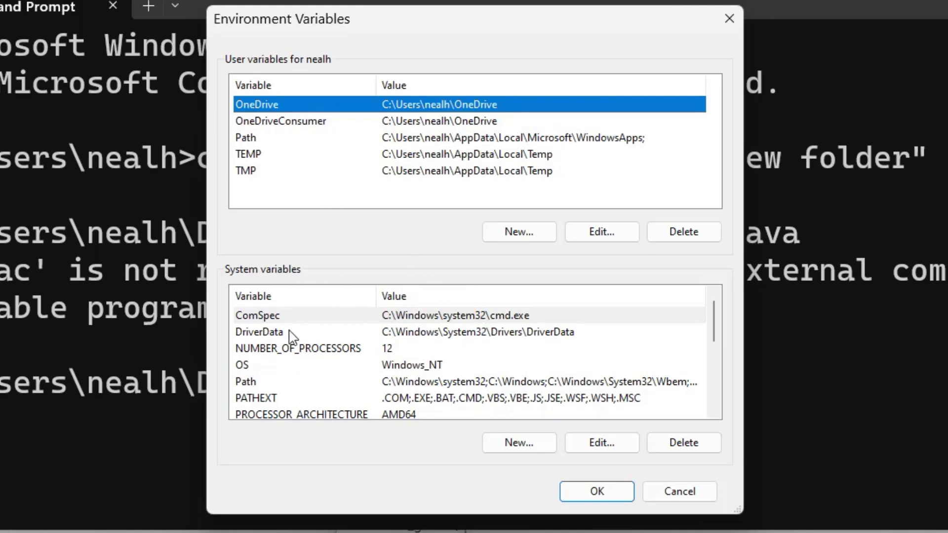
{"action": "left_click", "coordinate": [264, 383]}
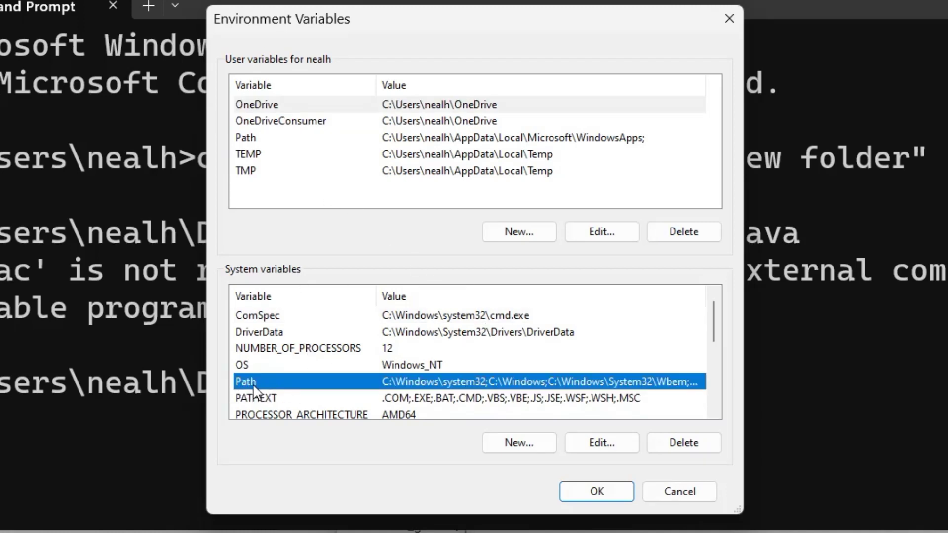
{"action": "left_click", "coordinate": [611, 451]}
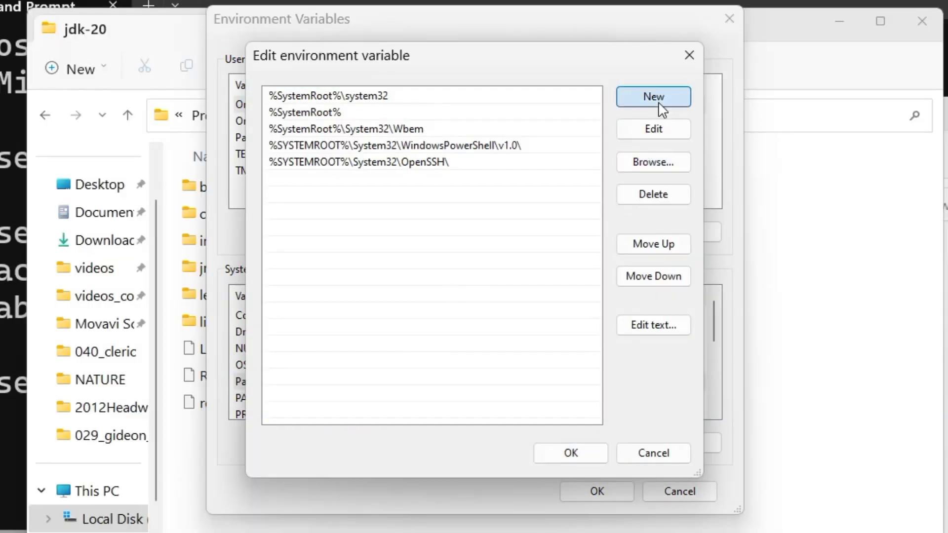
{"action": "left_click", "coordinate": [659, 102]}
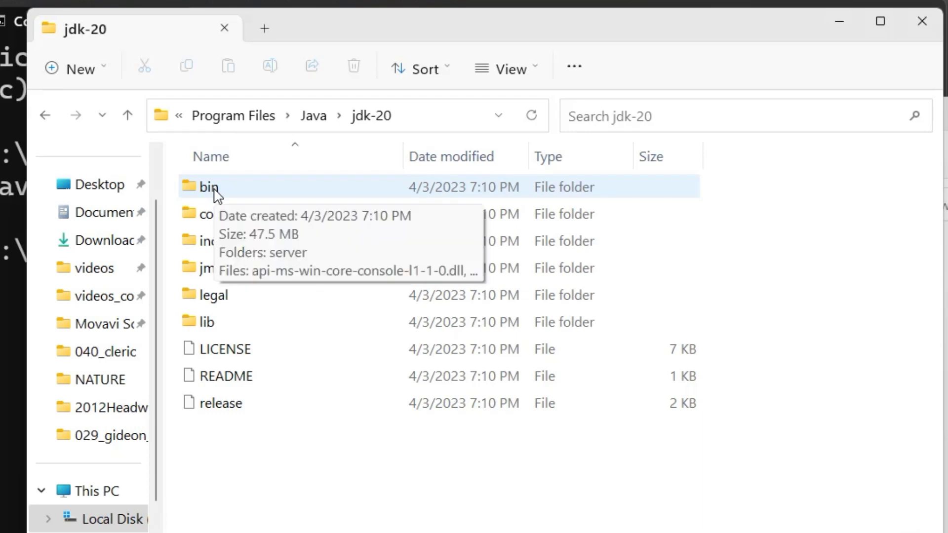
- Open the jdk-20 bin folder and copy its address as text
{"action": "double_click", "coordinate": [209, 187]}
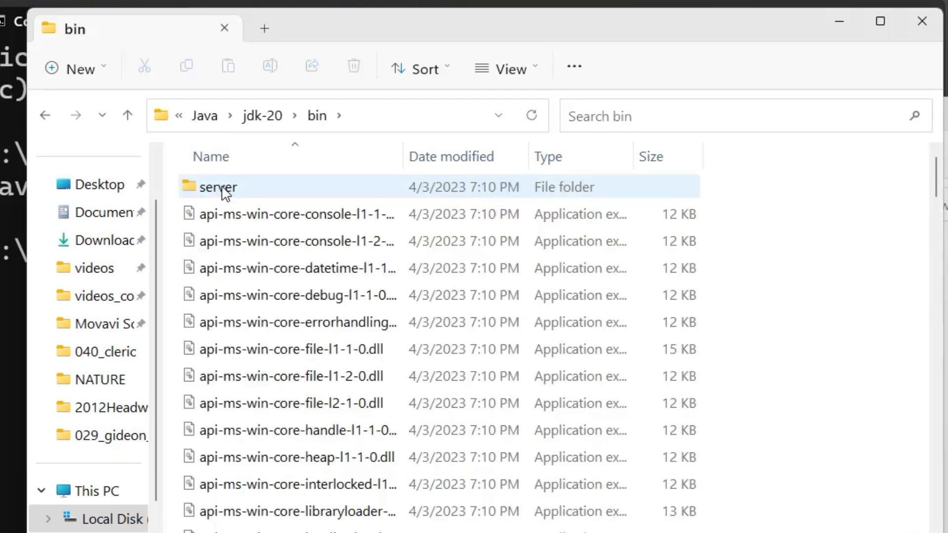
{"action": "right_click", "coordinate": [317, 119]}
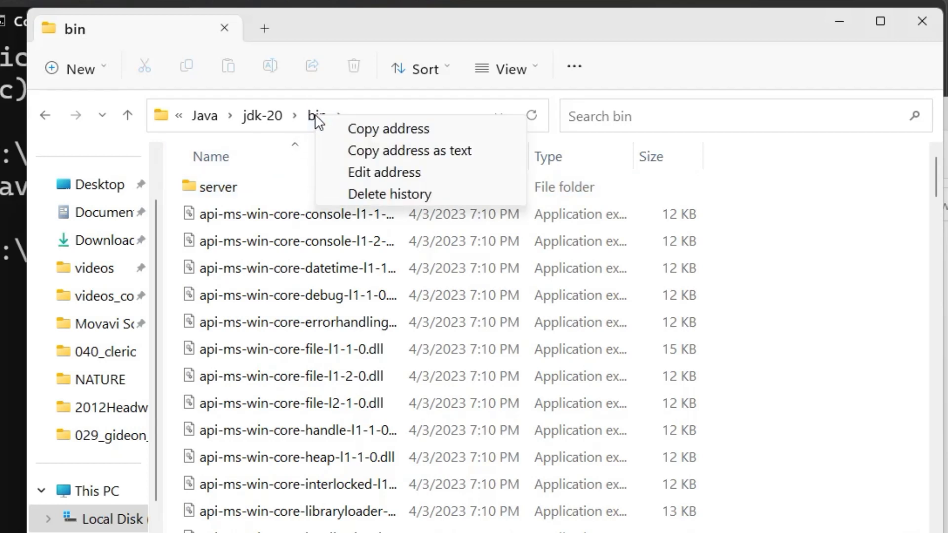
{"action": "left_click", "coordinate": [402, 153]}
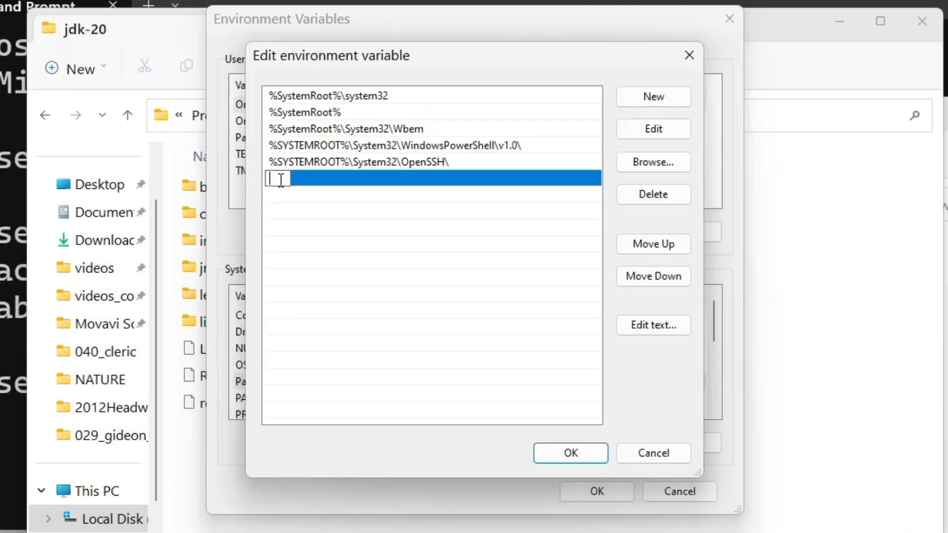
- Paste C:\Program Files\Java\jdk-20 into the new Path entry and confirm with OK
{"action": "right_click", "coordinate": [280, 180]}
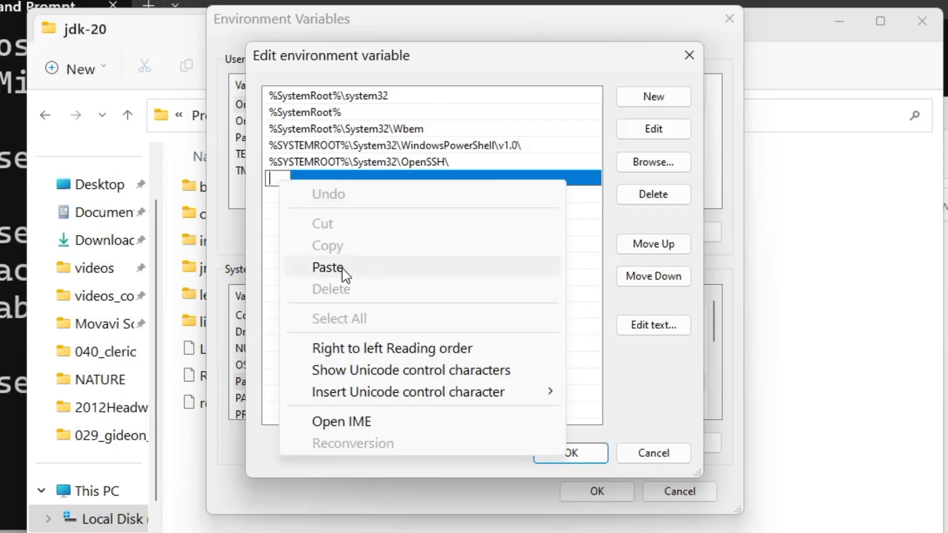
{"action": "left_click", "coordinate": [320, 269]}
{"action": "left_click", "coordinate": [572, 453]}
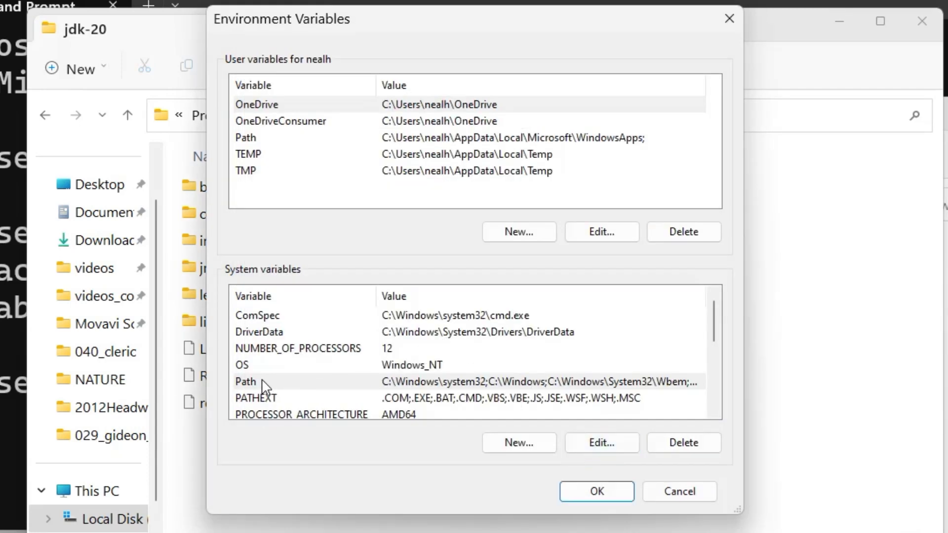
- Reopen the system Path and move the jdk-20 entry up to the top, then save
{"action": "left_click", "coordinate": [288, 387]}
{"action": "left_click", "coordinate": [614, 450]}
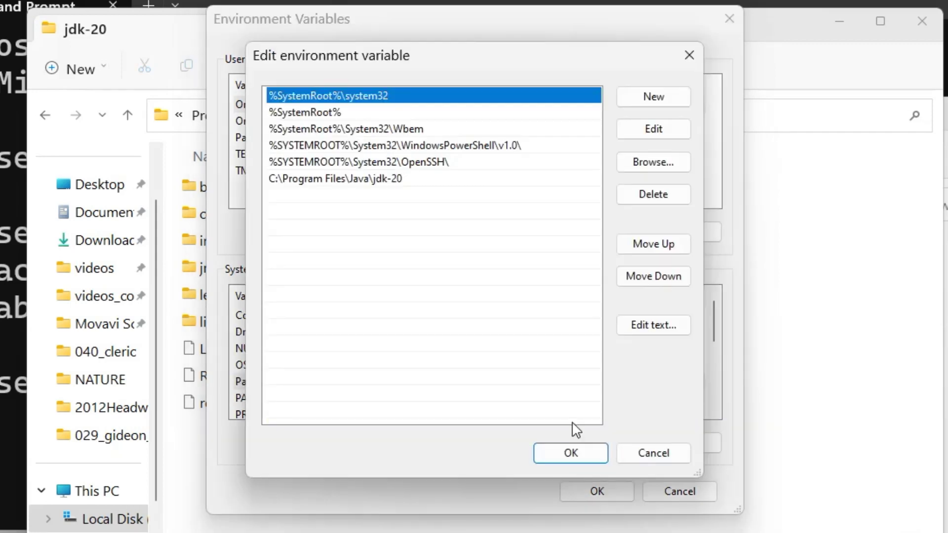
{"action": "left_click", "coordinate": [354, 181]}
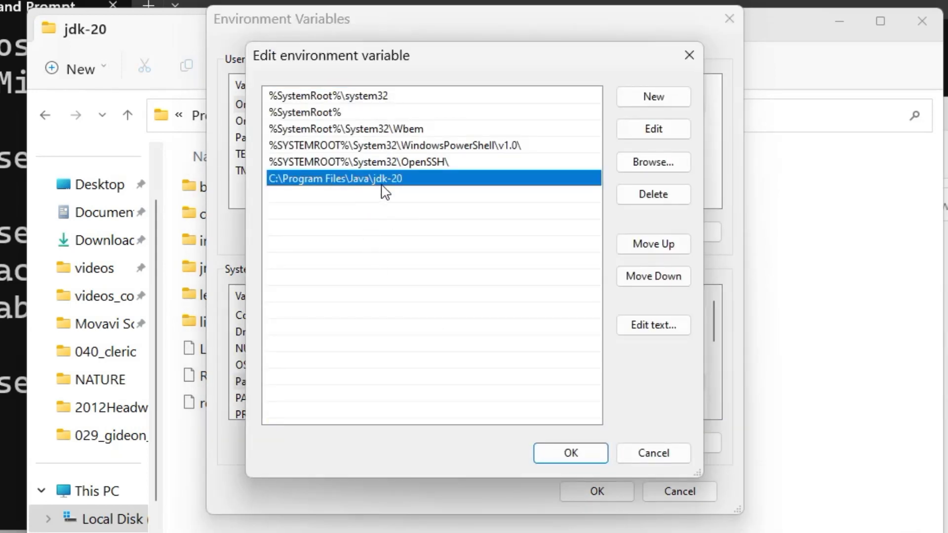
{"action": "left_click", "coordinate": [673, 245]}
{"action": "left_click", "coordinate": [673, 246]}
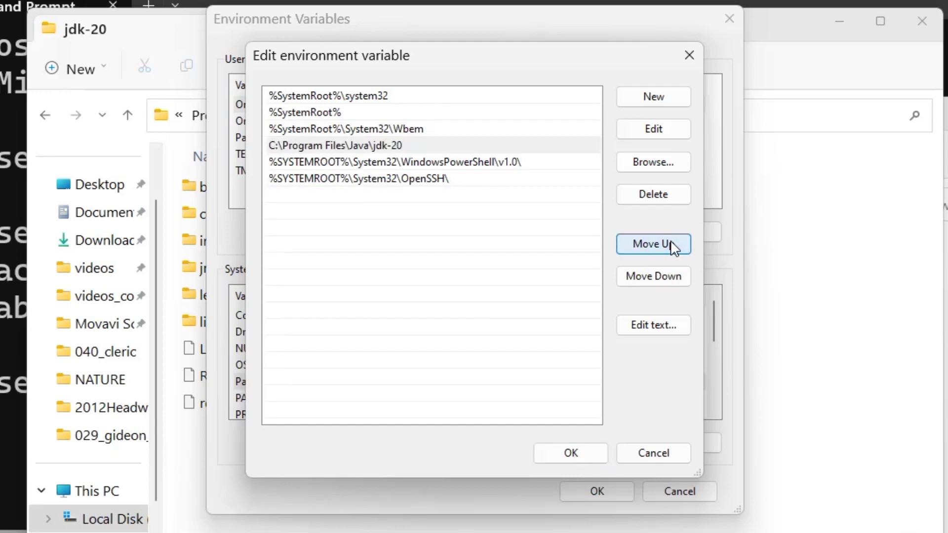
{"action": "left_click", "coordinate": [673, 245]}
{"action": "left_click", "coordinate": [673, 246]}
{"action": "left_click", "coordinate": [673, 245]}
{"action": "left_click", "coordinate": [409, 100]}
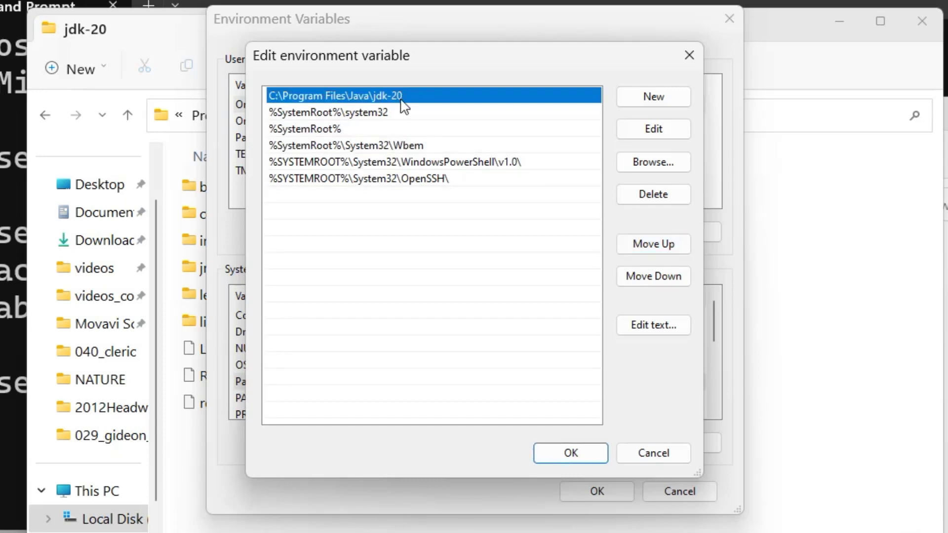
{"action": "left_click", "coordinate": [418, 229]}
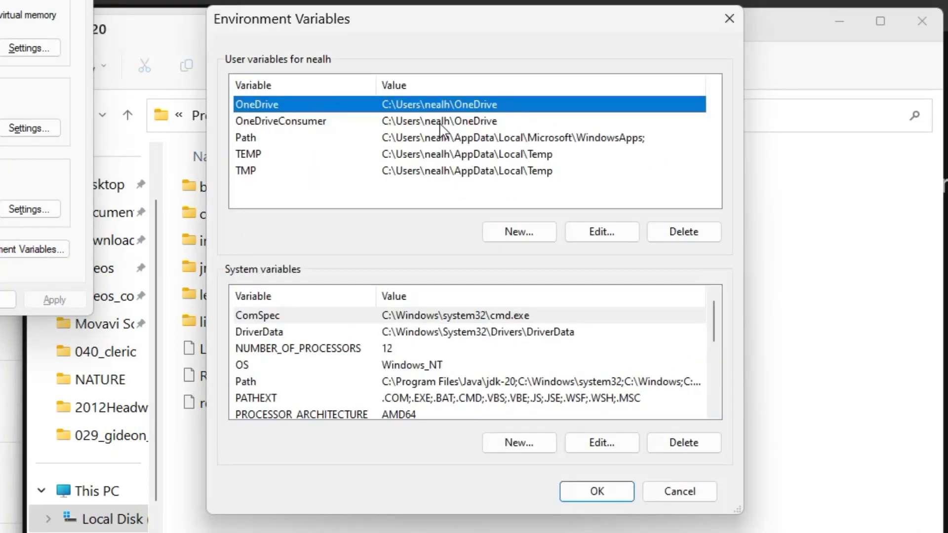
- Reopen the system Path and move the jdk-20 entry down to the bottom
{"action": "left_click", "coordinate": [257, 383]}
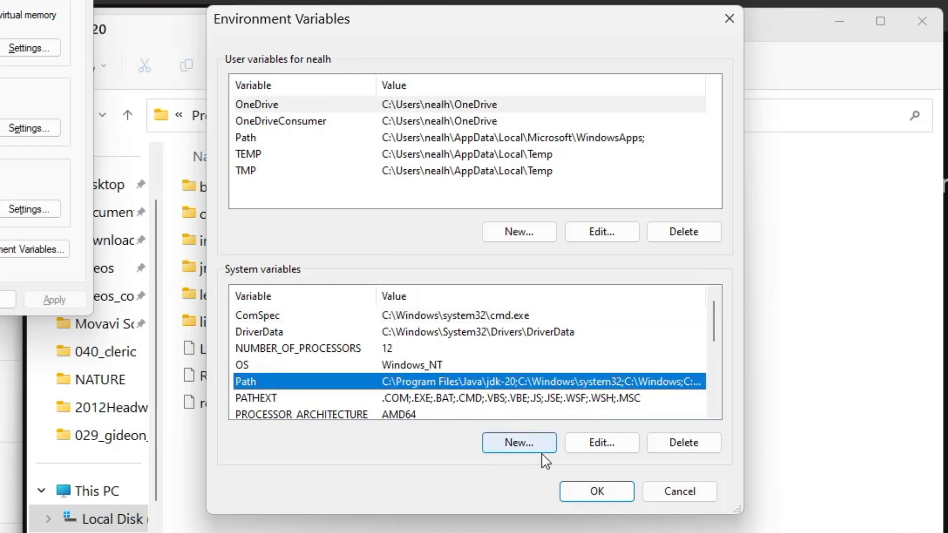
{"action": "left_click", "coordinate": [601, 442]}
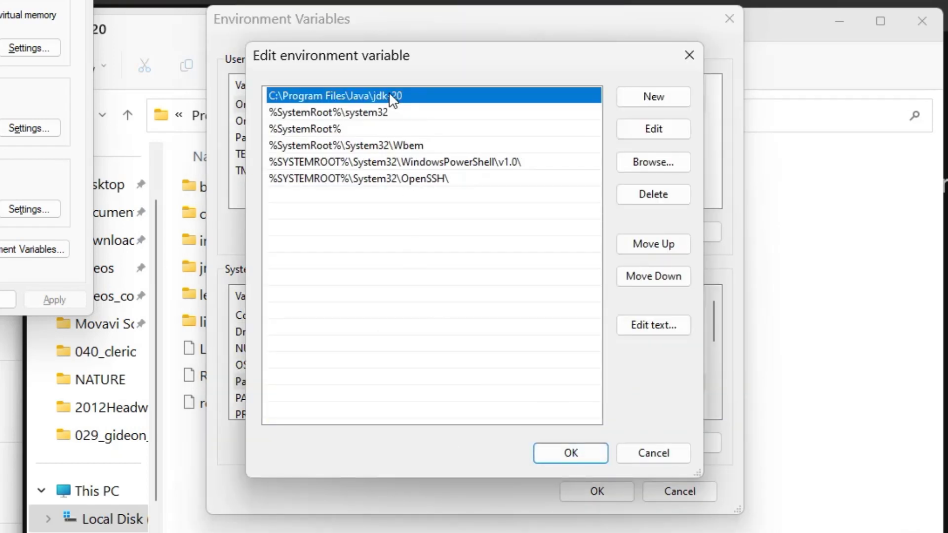
{"action": "left_click", "coordinate": [674, 270]}
{"action": "left_click", "coordinate": [674, 271]}
{"action": "left_click", "coordinate": [673, 271]}
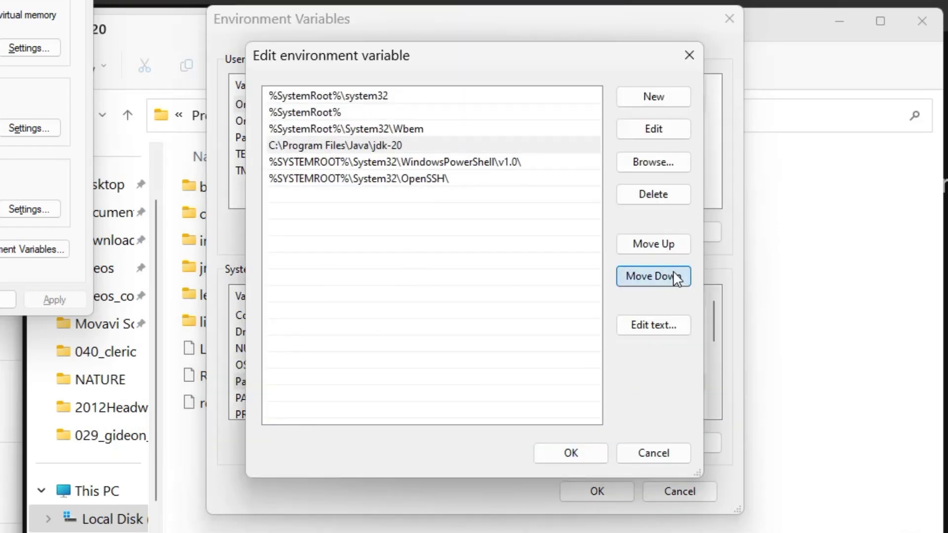
{"action": "left_click", "coordinate": [674, 271]}
{"action": "left_click", "coordinate": [674, 271]}
- Append \bin to the jdk-20 entry and save the Path list
{"action": "left_click", "coordinate": [397, 181]}
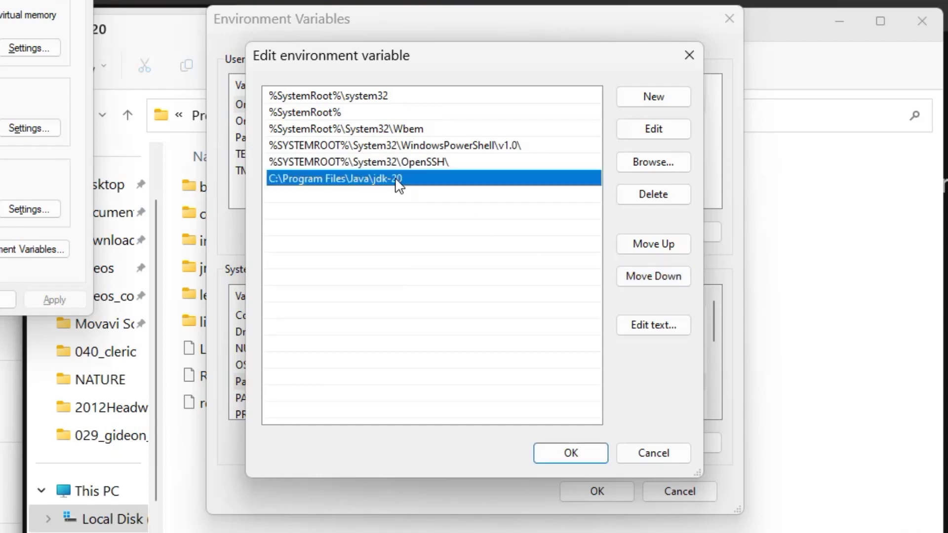
{"action": "left_click", "coordinate": [631, 136]}
{"action": "key", "text": "End"}
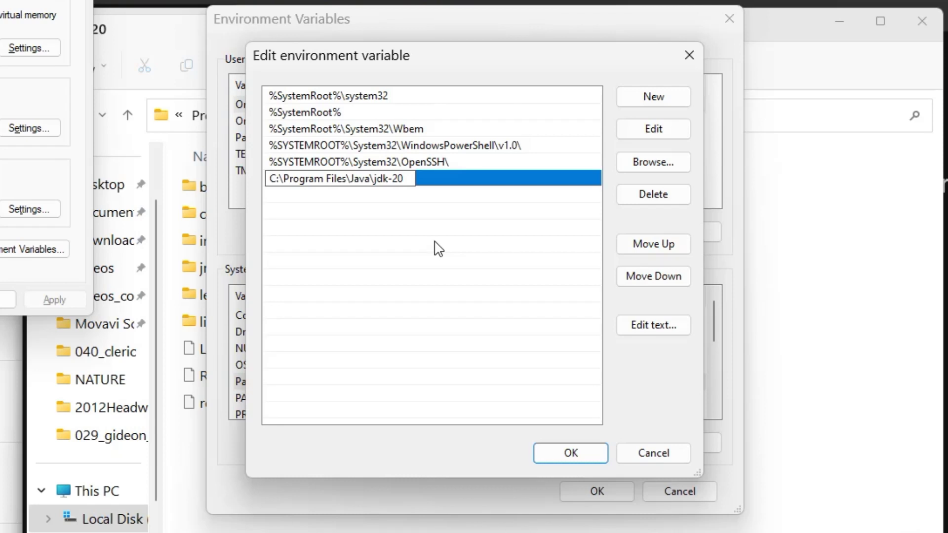
{"action": "type", "text": "\\bin"}
{"action": "left_click", "coordinate": [437, 248]}
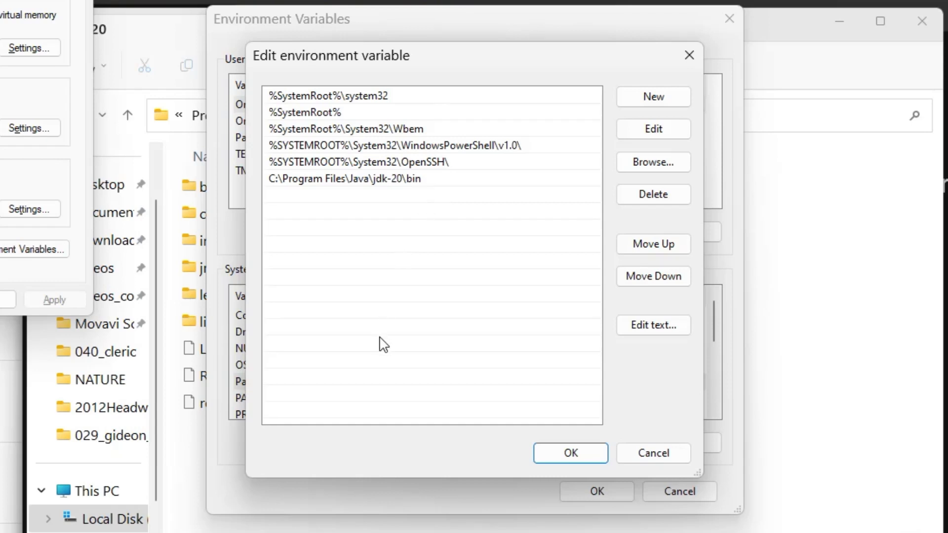
{"action": "left_click", "coordinate": [569, 455]}
- Apply the environment variable changes and run javac -version, which reports javac 20
{"action": "left_click", "coordinate": [587, 498]}
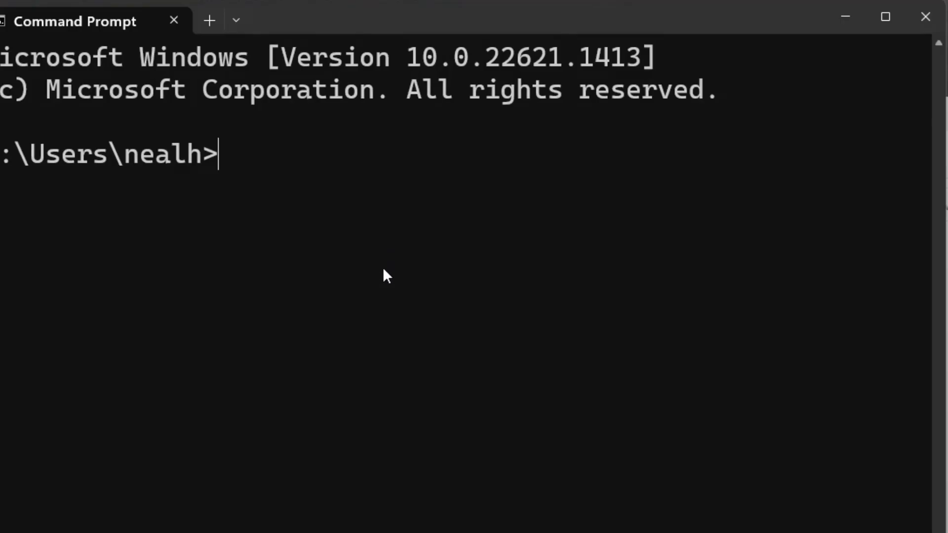
{"action": "type", "text": "javac "}
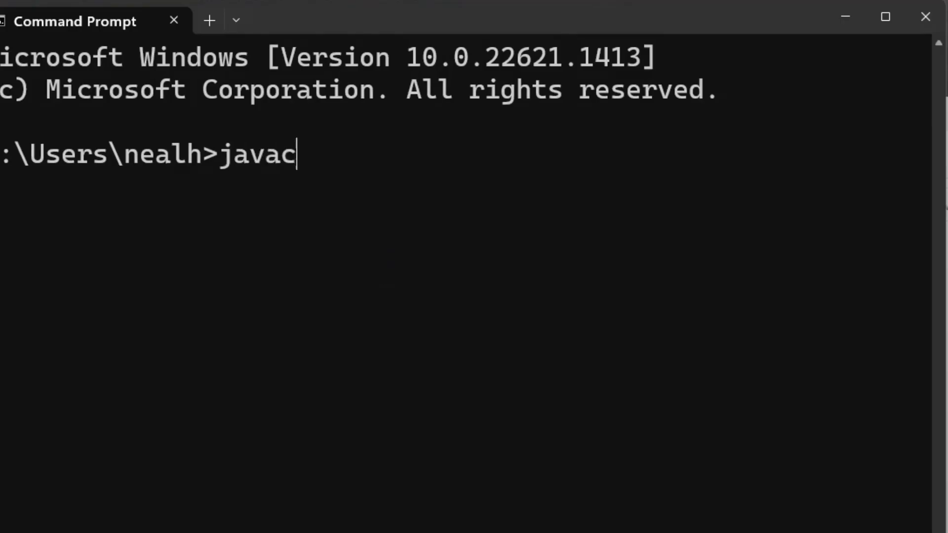
{"action": "type", "text": "-version"}
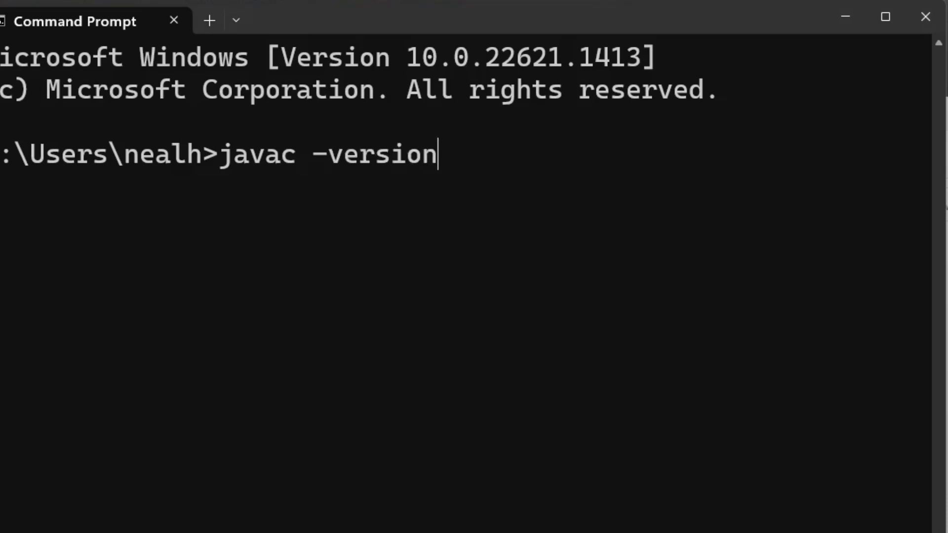
{"action": "key", "text": "Return"}
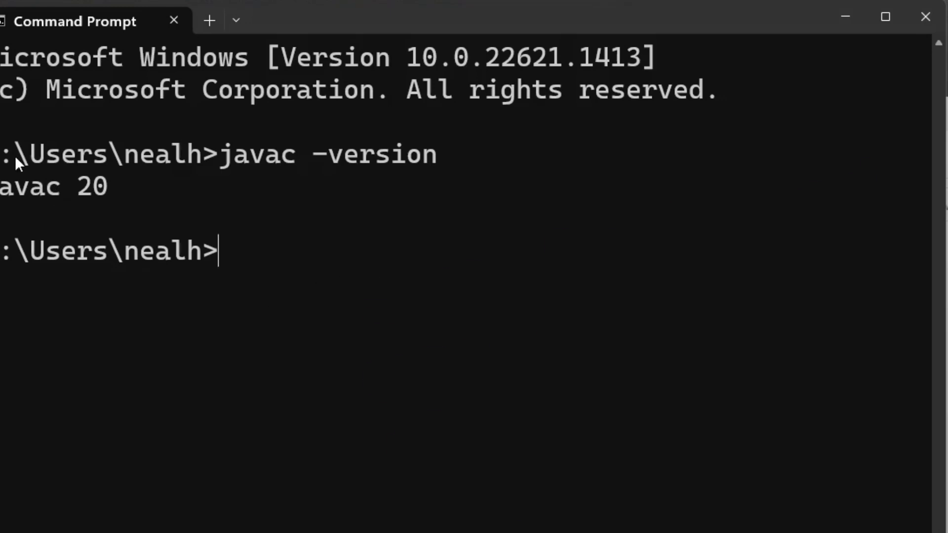
{"action": "left_click_drag", "start_coordinate": [15, 156], "coordinate": [320, 230]}
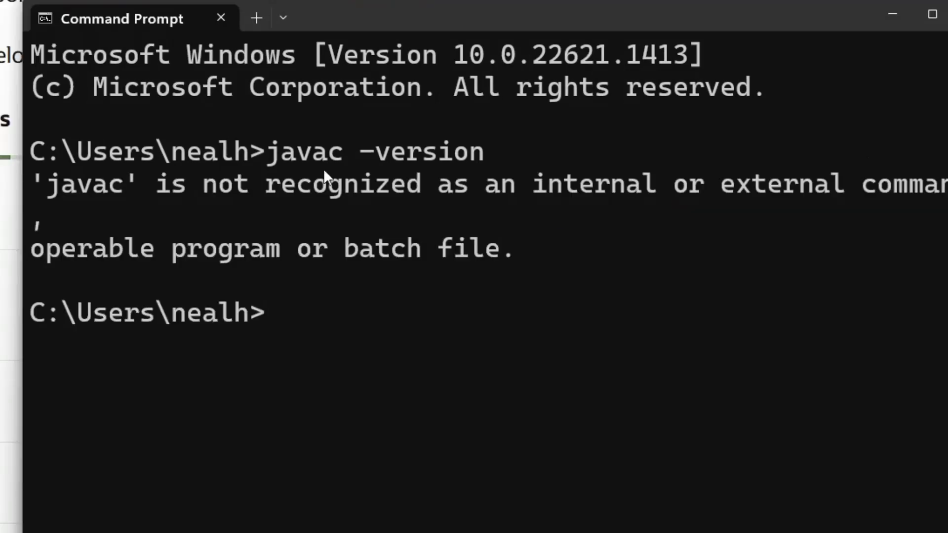
- Rerun javac -version in the old window, still getting the not-recognized error, and type exit
{"action": "left_click_drag", "start_coordinate": [36, 185], "coordinate": [470, 275]}
{"action": "left_click", "coordinate": [513, 280]}
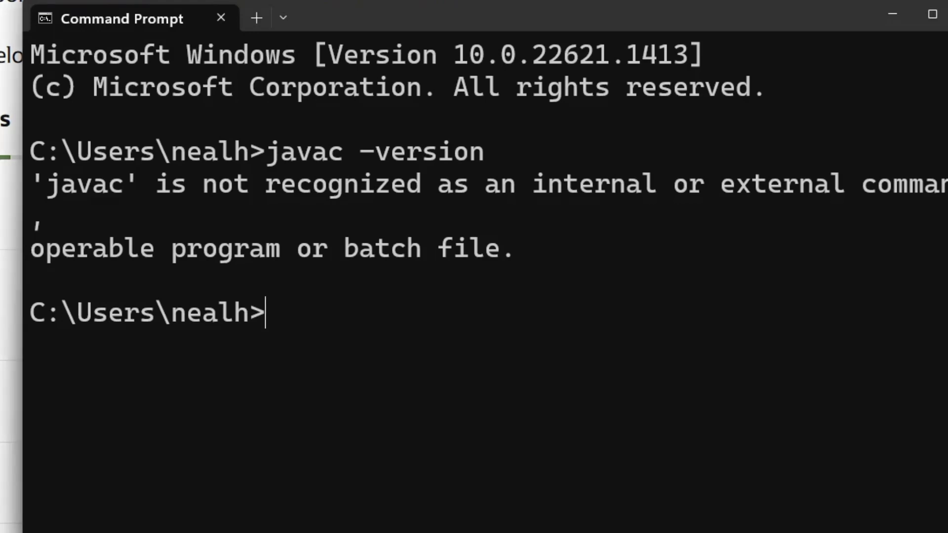
{"action": "key", "text": "Up"}
{"action": "key", "text": "Return"}
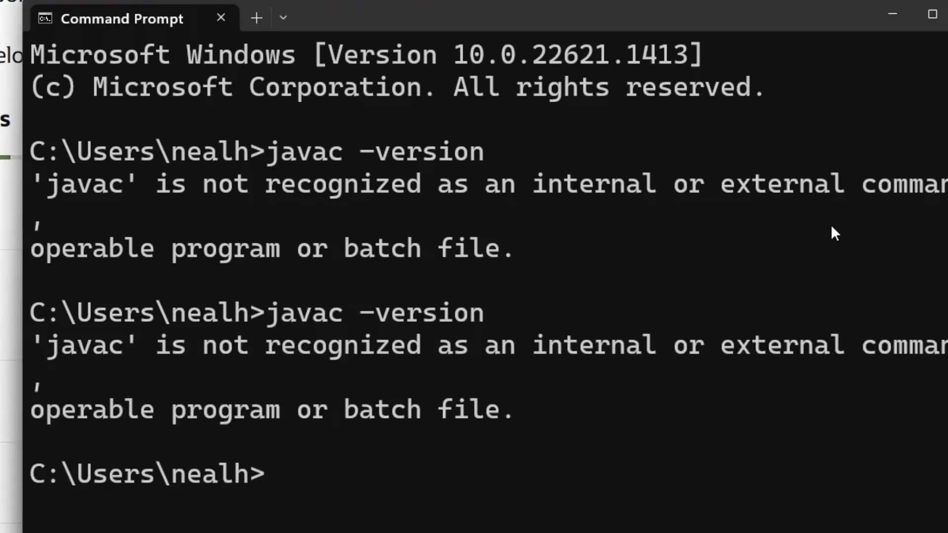
{"action": "type", "text": "exit"}
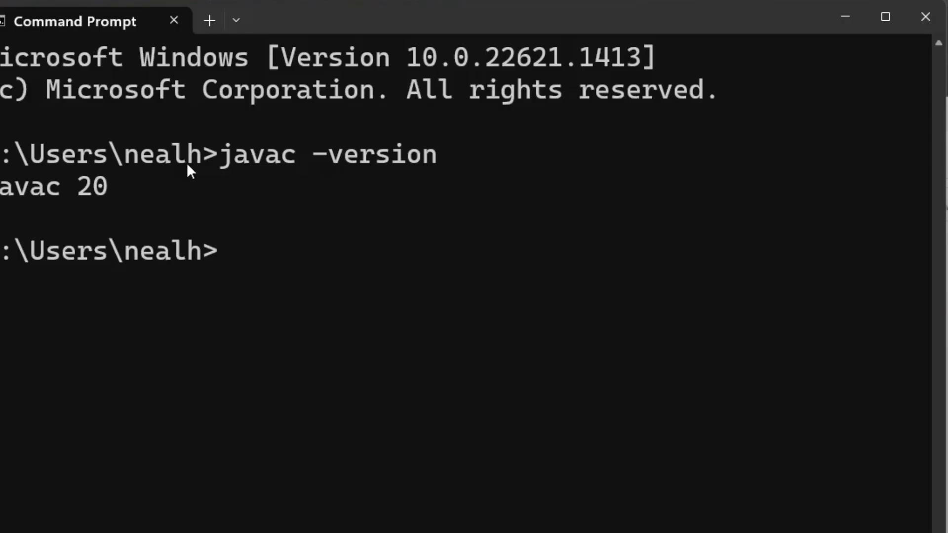
- Highlight the javac -version command and its javac 20 output in the fresh window
{"action": "left_click_drag", "start_coordinate": [96, 117], "coordinate": [295, 295]}
{"action": "left_click", "coordinate": [310, 301]}
{"action": "left_click_drag", "start_coordinate": [220, 155], "coordinate": [463, 156]}
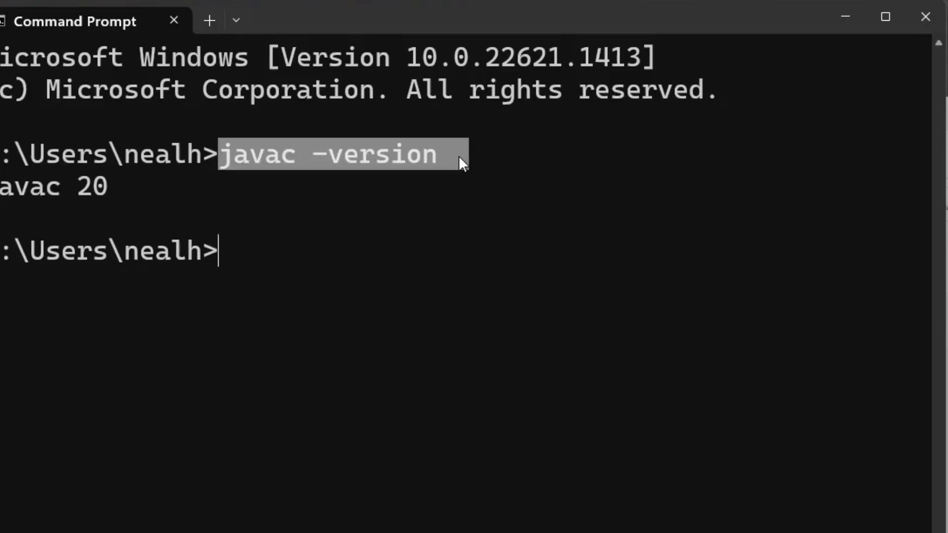
{"action": "left_click_drag", "start_coordinate": [123, 187], "coordinate": [3, 187]}
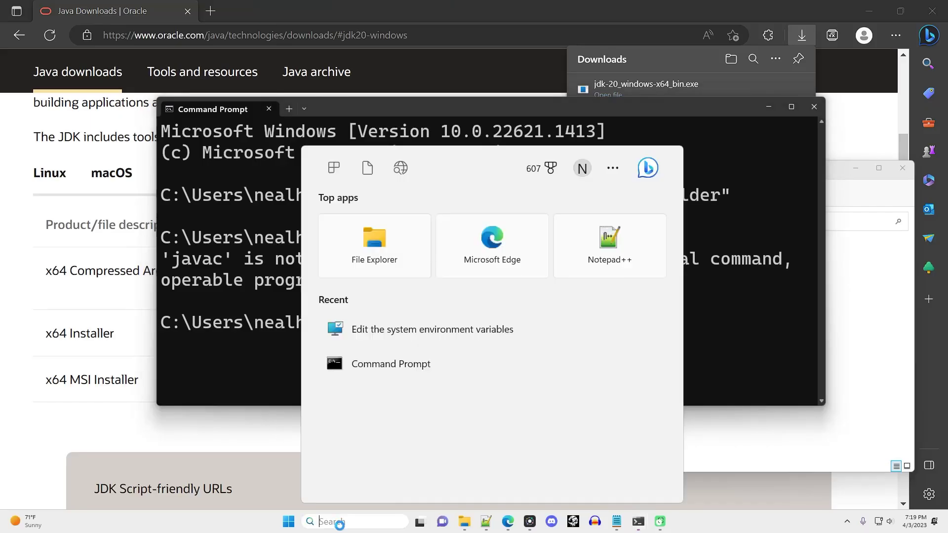
{"action": "type", "text": "envir"}
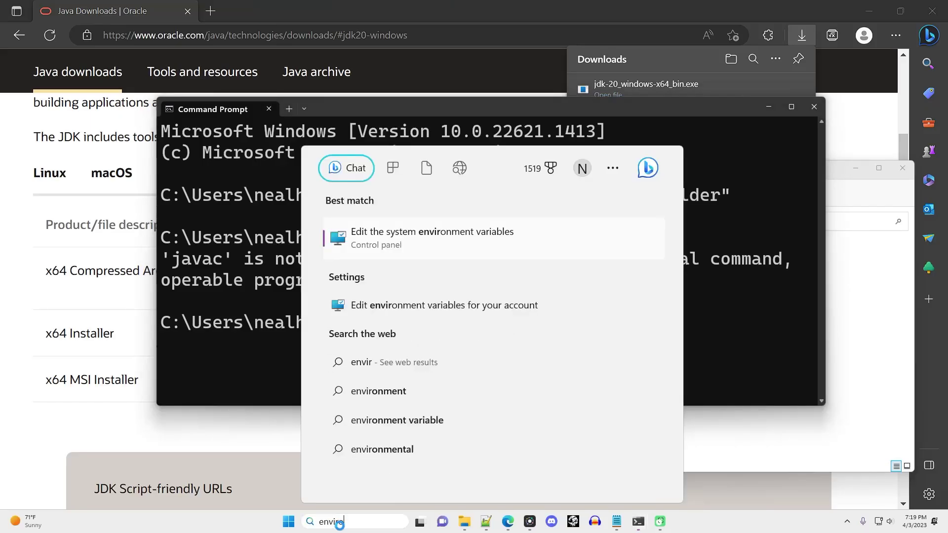
{"action": "type", "text": "on"}
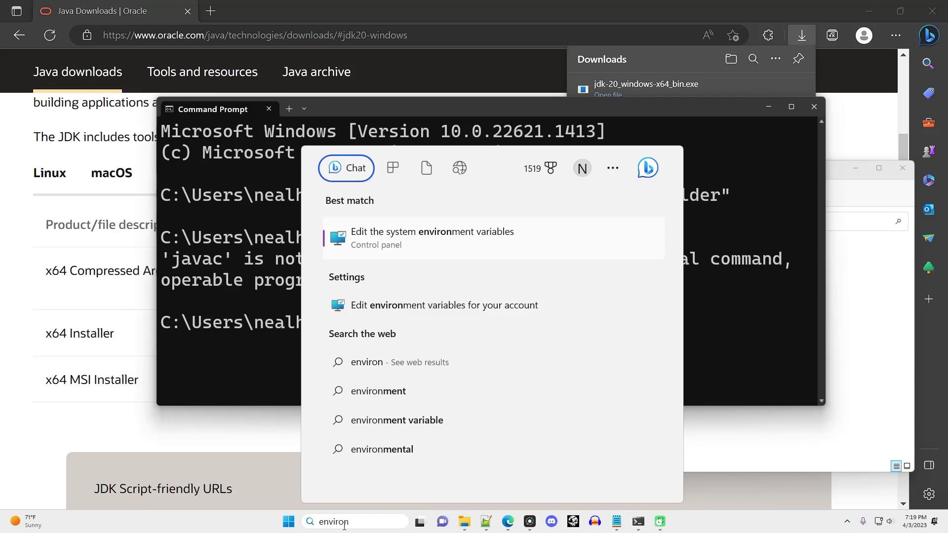
- Open System Properties, show the Environment Variables window, and select the system Path variable
{"action": "left_click", "coordinate": [436, 239]}
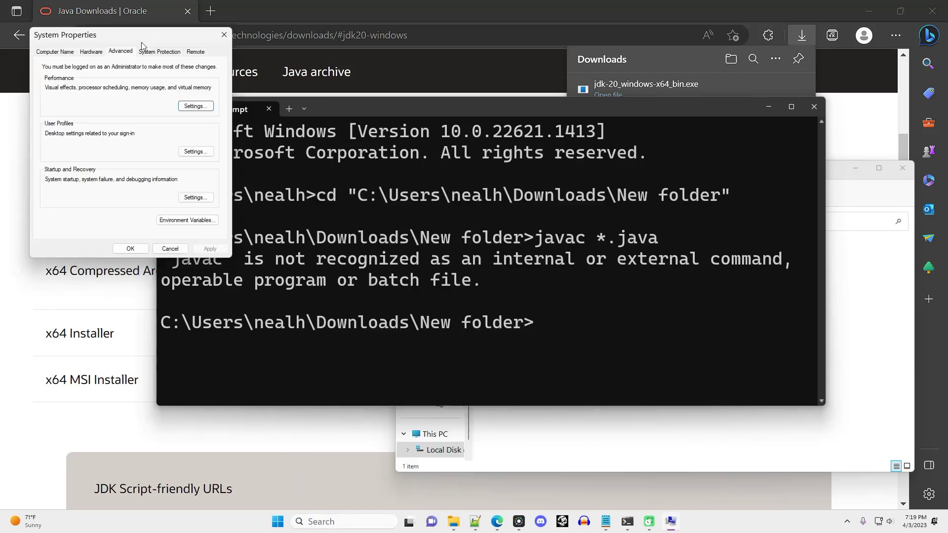
{"action": "left_click_drag", "start_coordinate": [142, 46], "coordinate": [466, 142]}
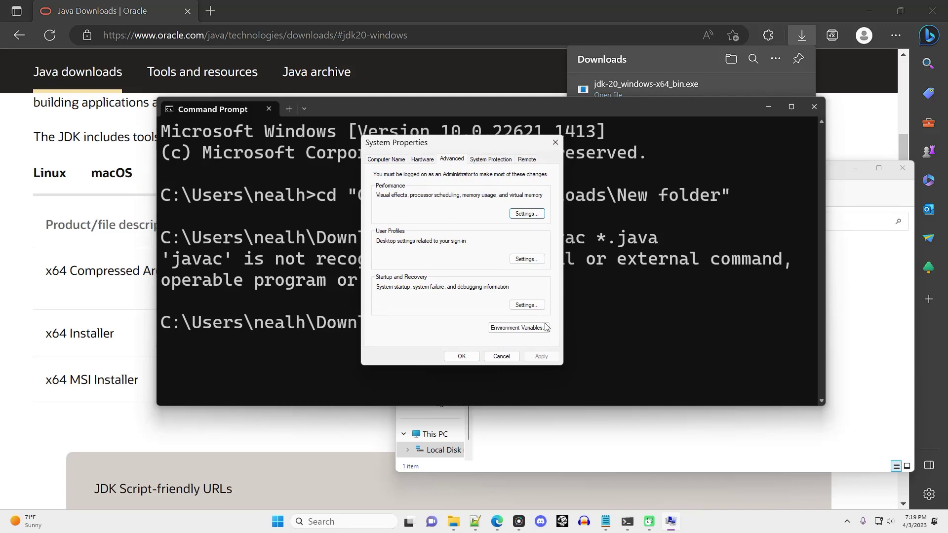
{"action": "left_click", "coordinate": [519, 328]}
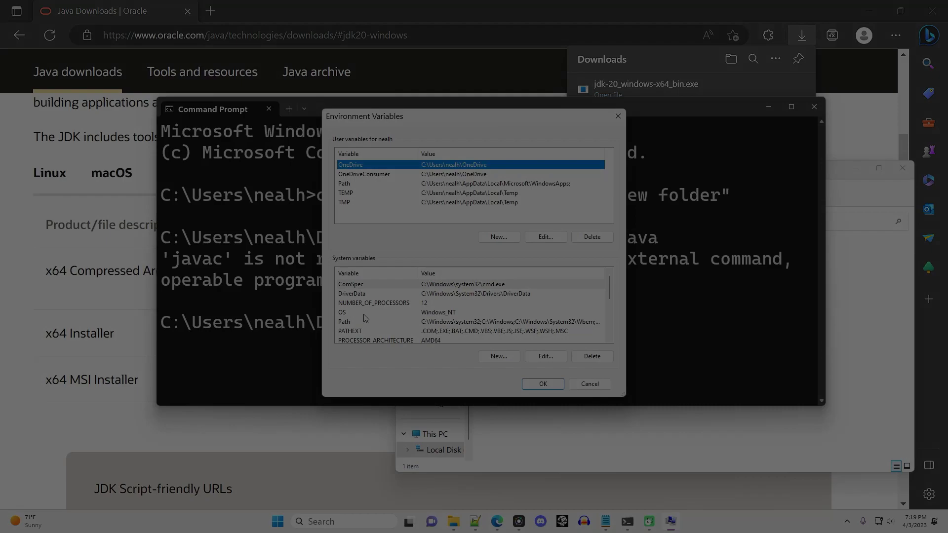
{"action": "left_click", "coordinate": [365, 321]}
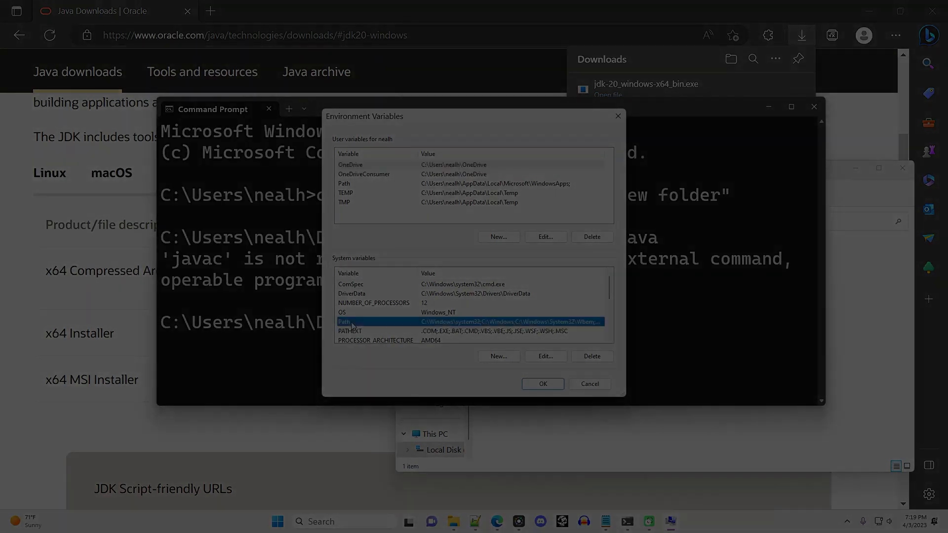